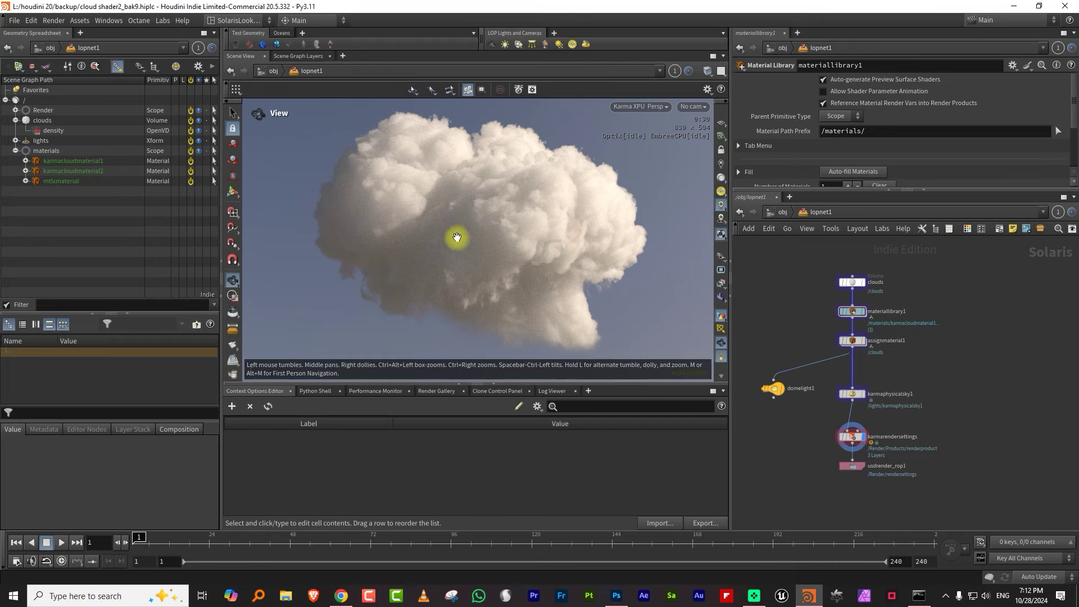
# - Inspect the cloud render and the parameters of the clouds, karmaphysicalsky1 and assignmaterial1 nodes
pyautogui.click(508, 249)
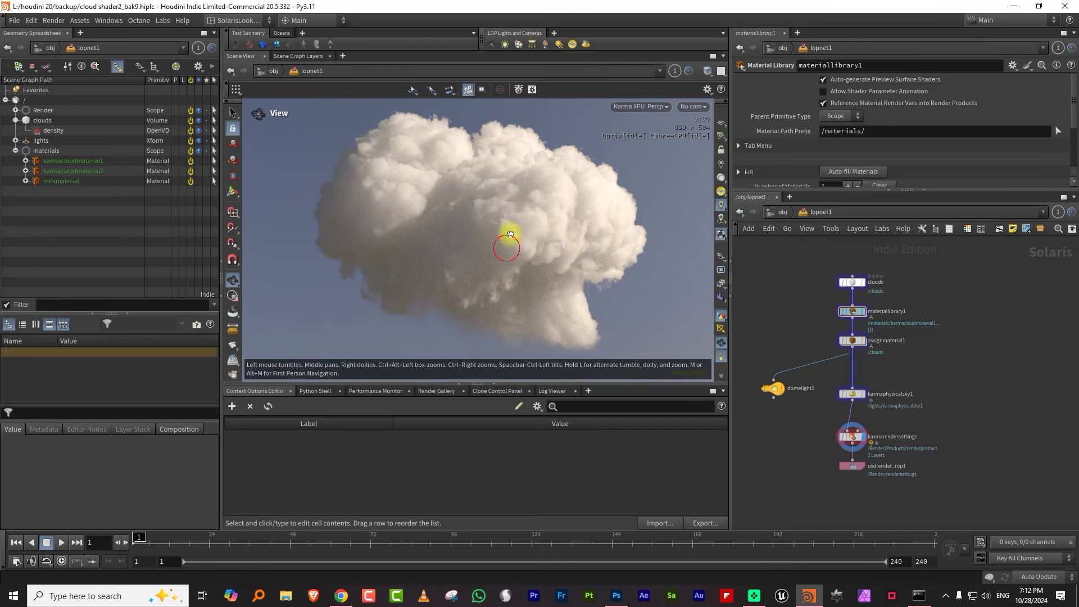
pyautogui.moveTo(510, 235); pyautogui.dragTo(506, 243)
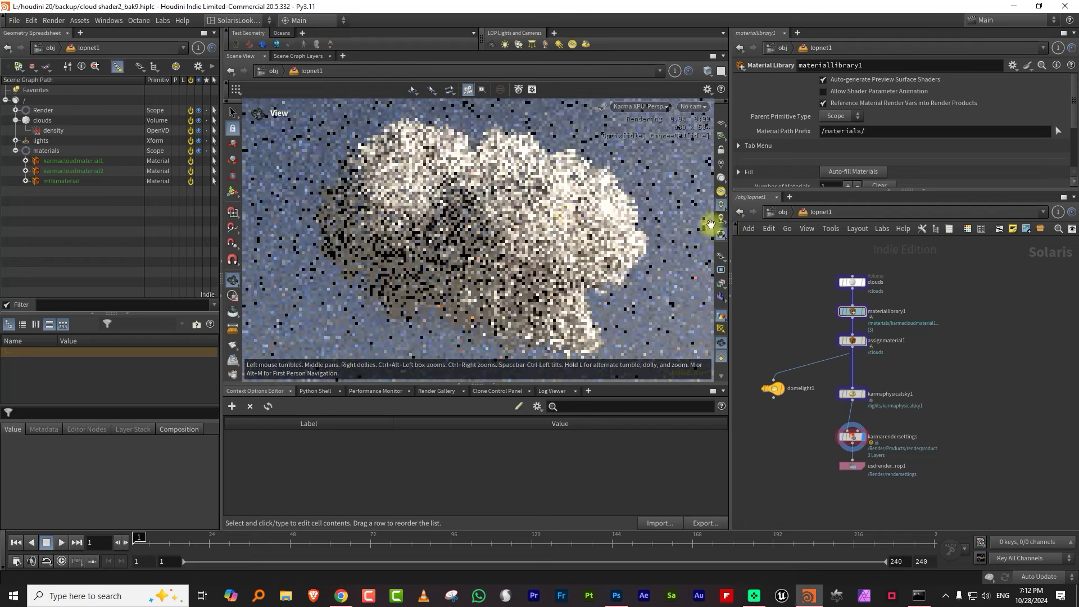
pyautogui.click(852, 282)
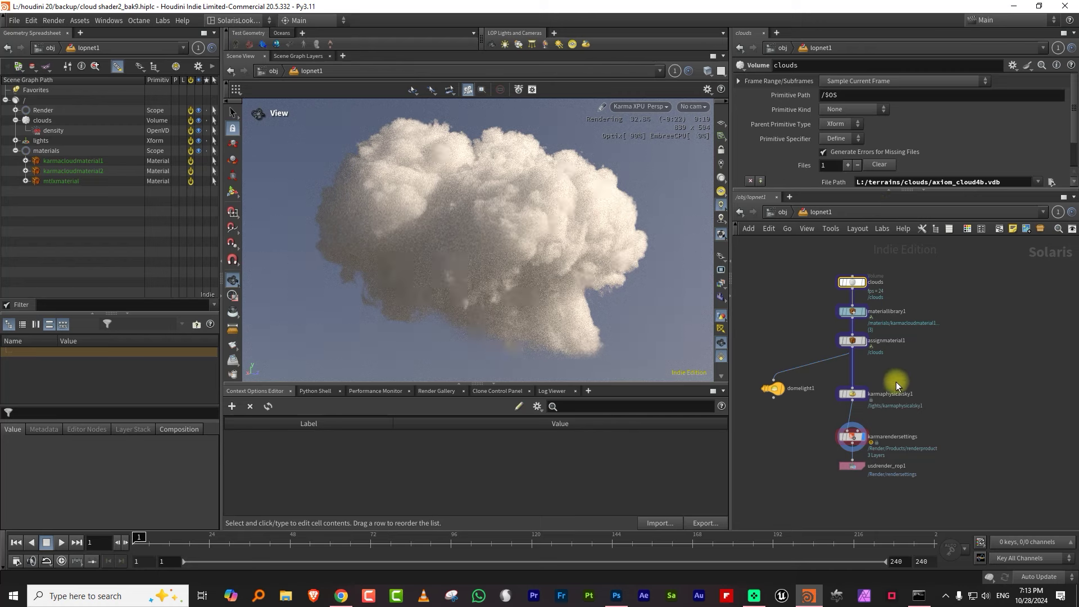
pyautogui.click(852, 394)
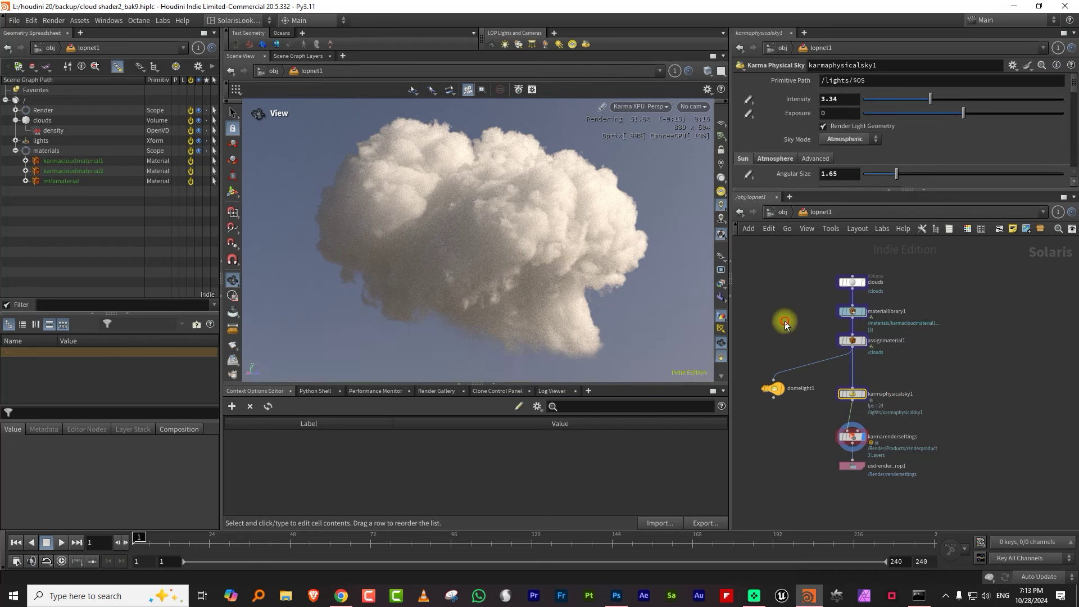
pyautogui.click(852, 310)
pyautogui.moveTo(804, 333); pyautogui.dragTo(871, 354)
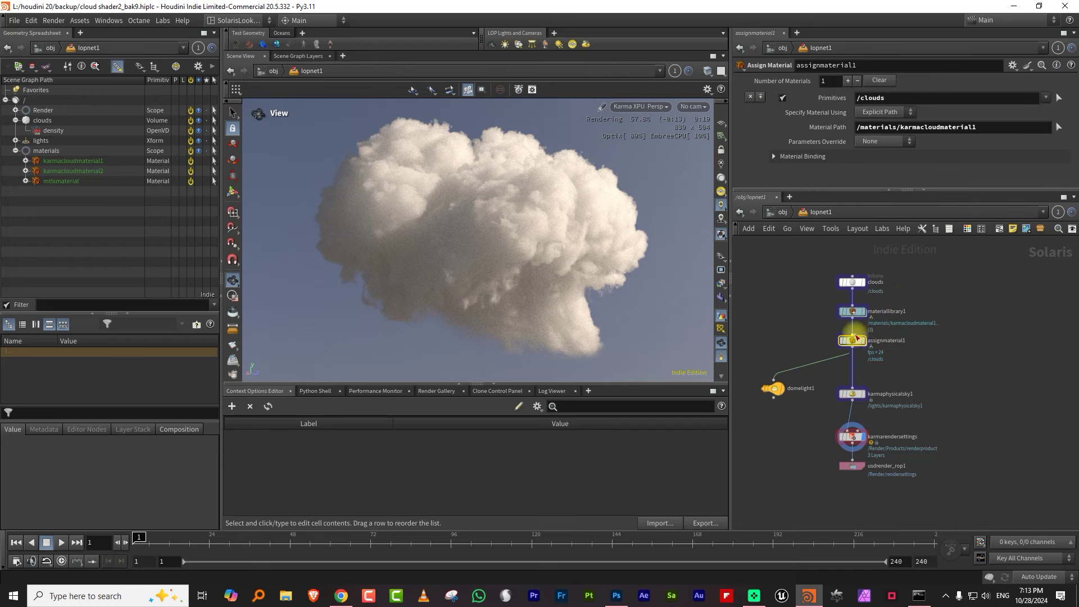
# - Look up the Karma Cloud Material node inside materiallibrary1 and return to the lopnet1 network
pyautogui.doubleClick(853, 311)
pyautogui.scroll(5, 899, 315)
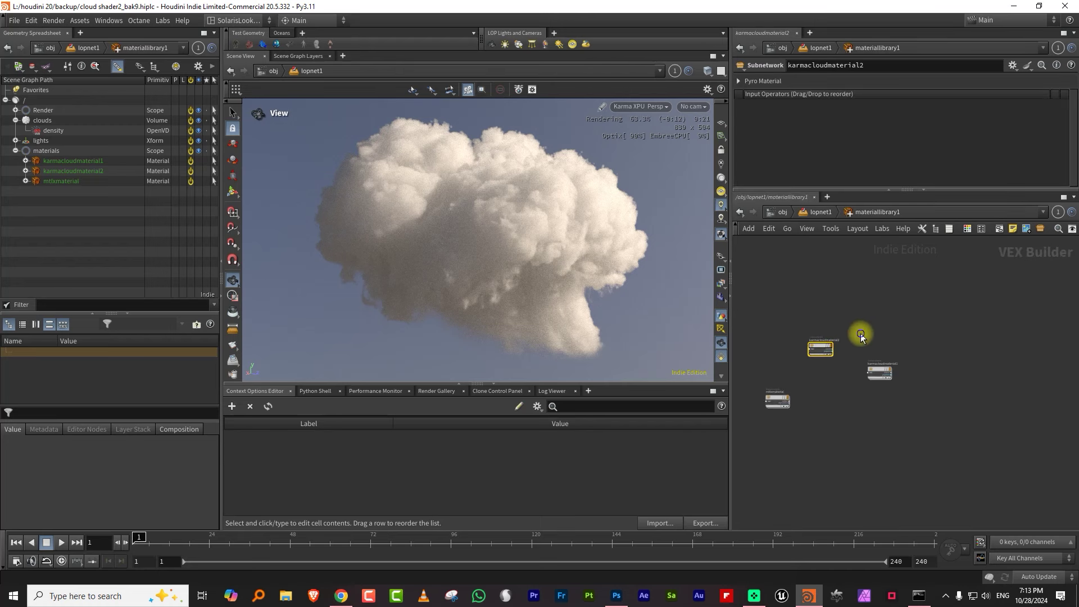
pyautogui.press('Tab')
pyautogui.write('kar')
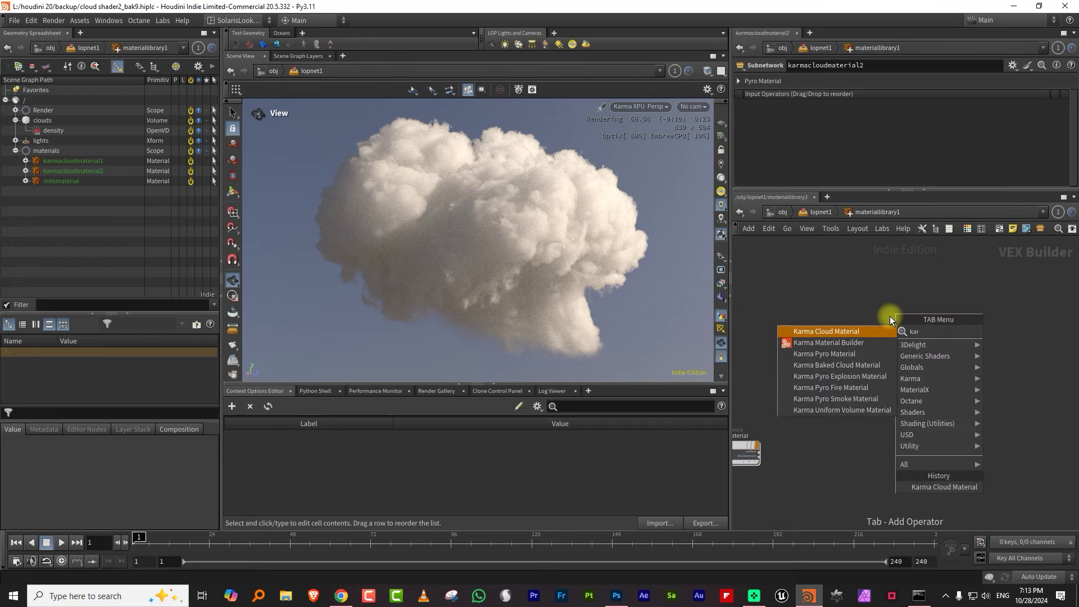
pyautogui.write('ma')
pyautogui.click(841, 333)
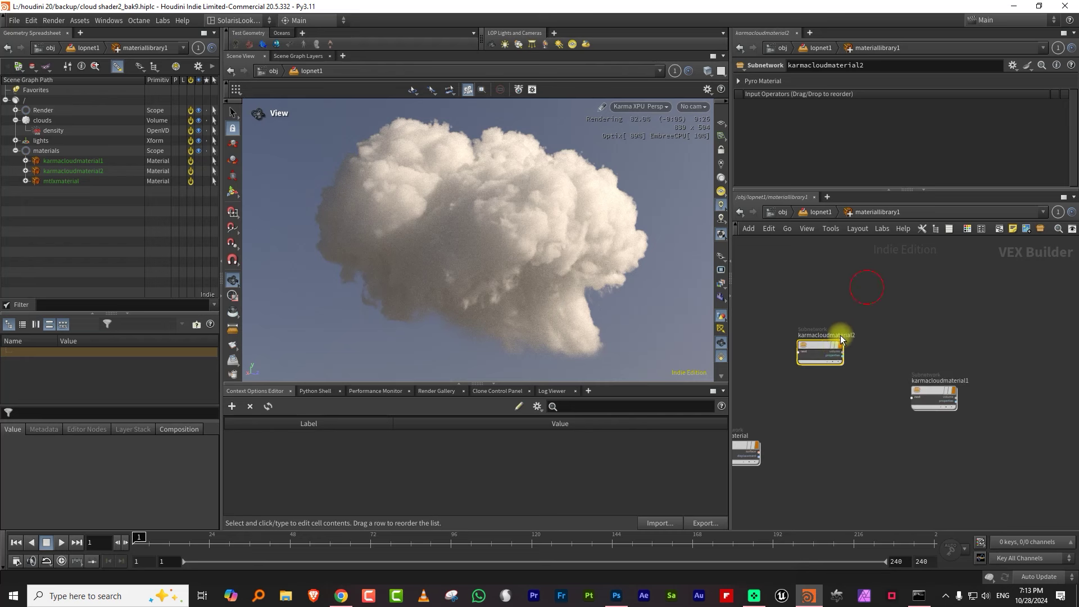
pyautogui.click(828, 346)
pyautogui.click(821, 212)
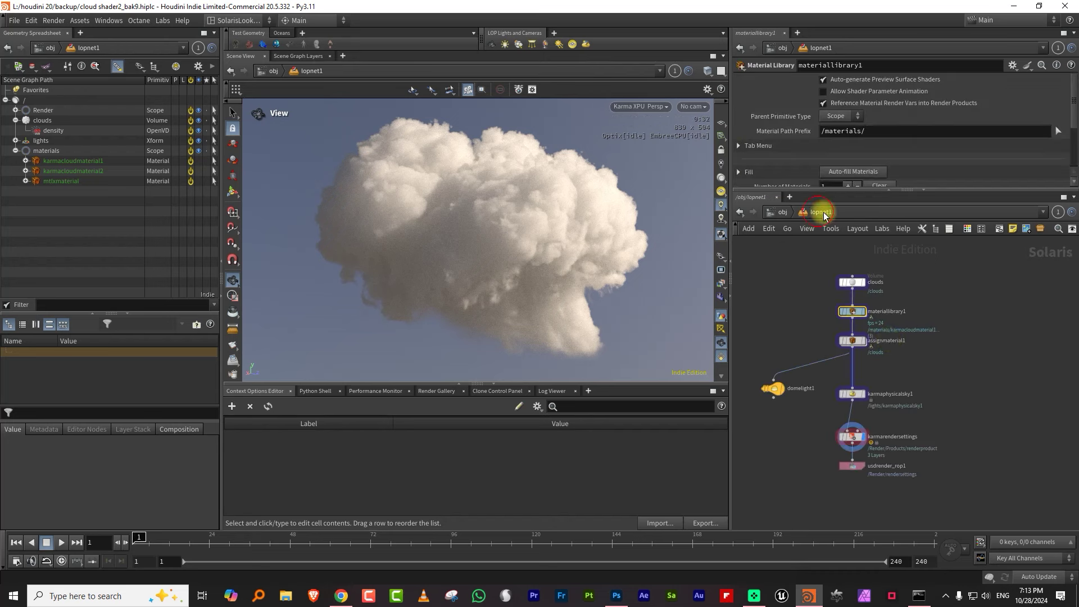
# - Change the material path in assignmaterial1 to /materials/karmacloudmaterial2 for the clouds
pyautogui.click(849, 341)
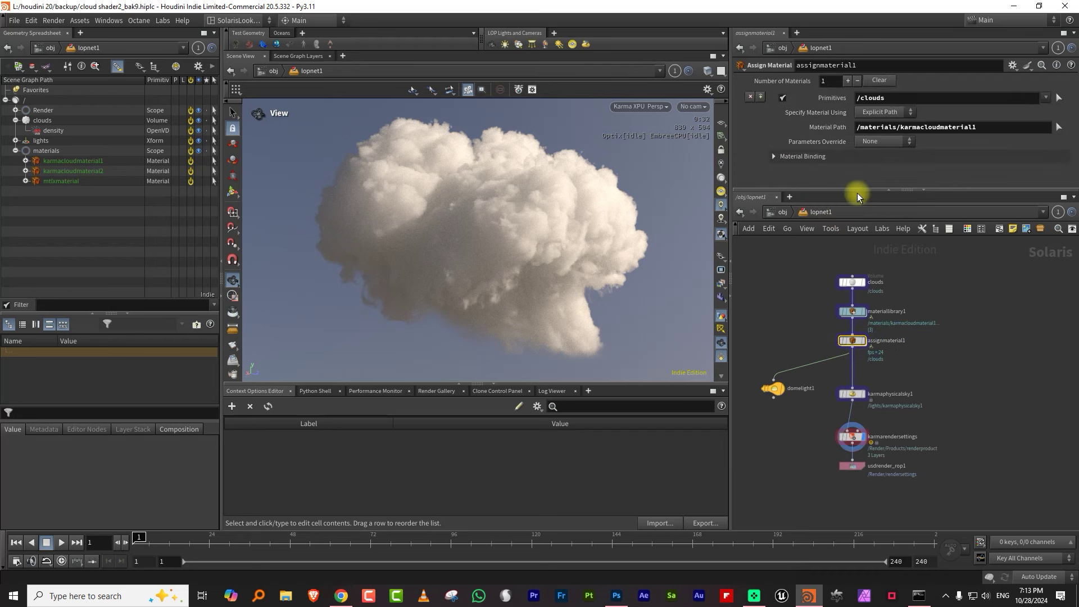
pyautogui.click(989, 128)
pyautogui.press('BackSpace')
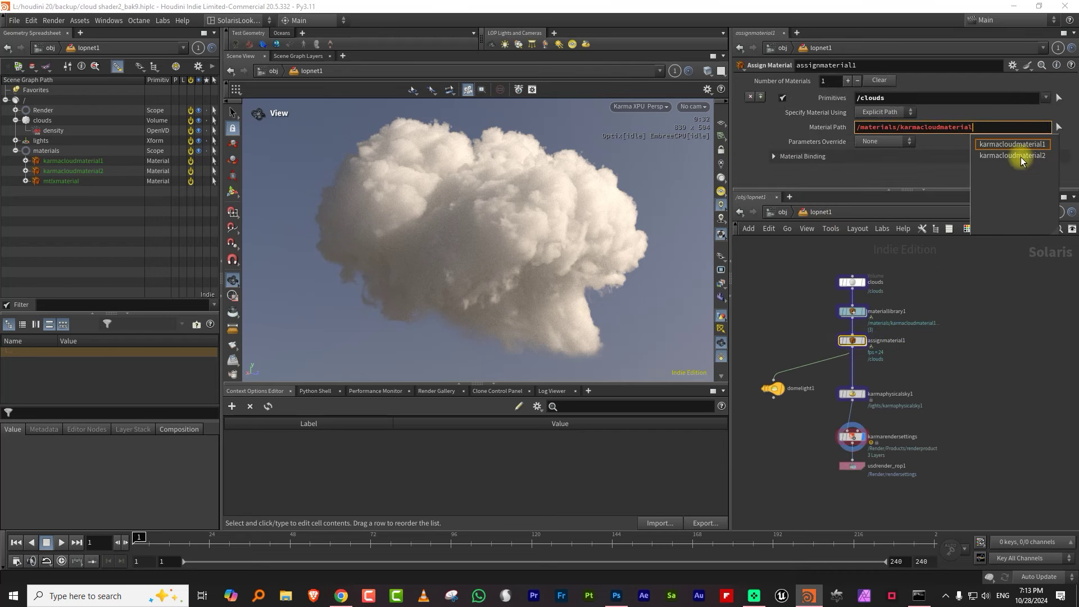
pyautogui.write('2')
pyautogui.press('Return')
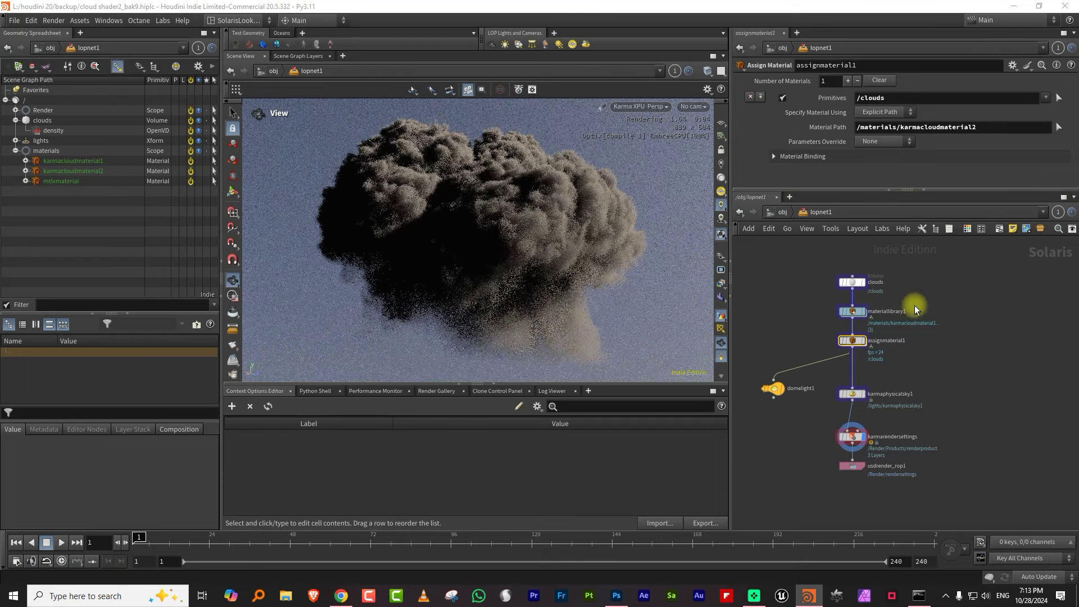
# - Open karmacloudmaterial2 in the material library, rearrange its output and material_properties nodes, and enlarge the network and parameter areas
pyautogui.doubleClick(850, 311)
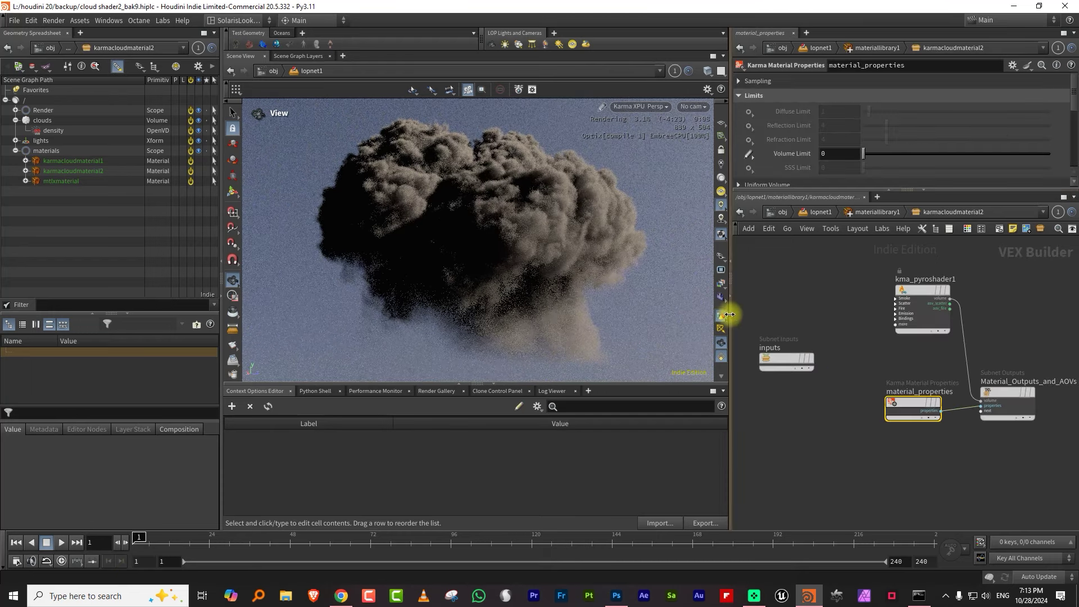
pyautogui.moveTo(731, 312); pyautogui.dragTo(655, 313)
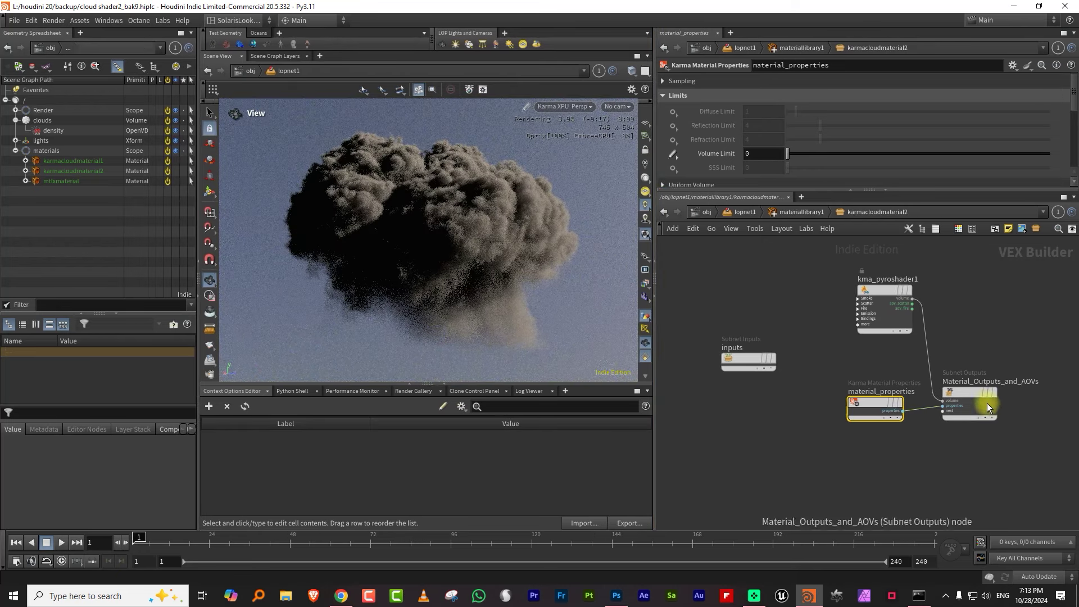
pyautogui.moveTo(987, 403); pyautogui.dragTo(1005, 349)
pyautogui.moveTo(883, 397); pyautogui.dragTo(899, 378)
pyautogui.moveTo(893, 379)
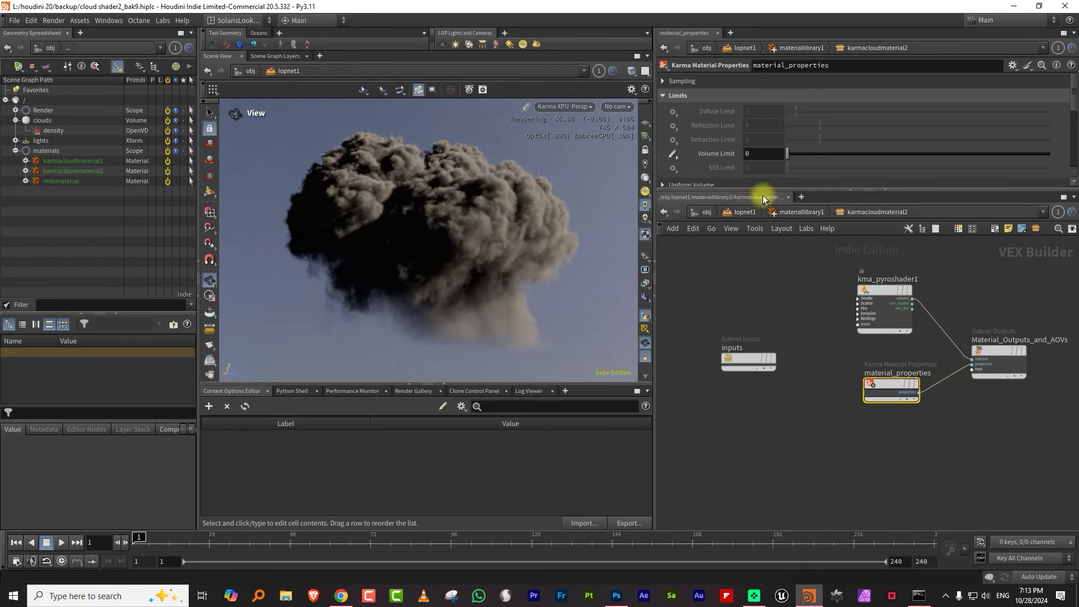
pyautogui.moveTo(762, 191); pyautogui.dragTo(762, 296)
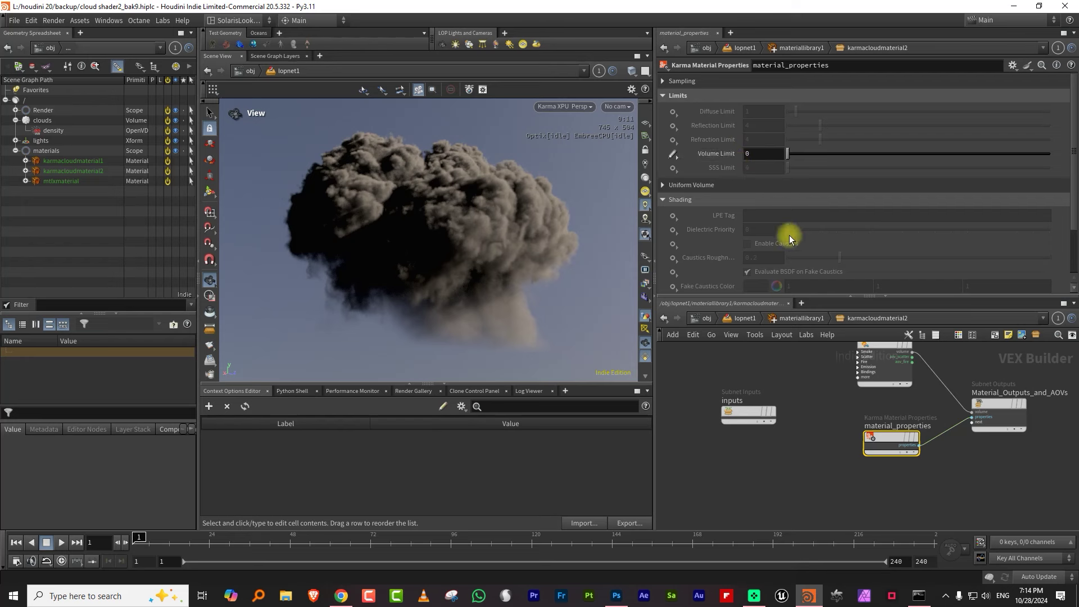
# - Set the Volume Limit of the material_properties node to 5
pyautogui.click(745, 154)
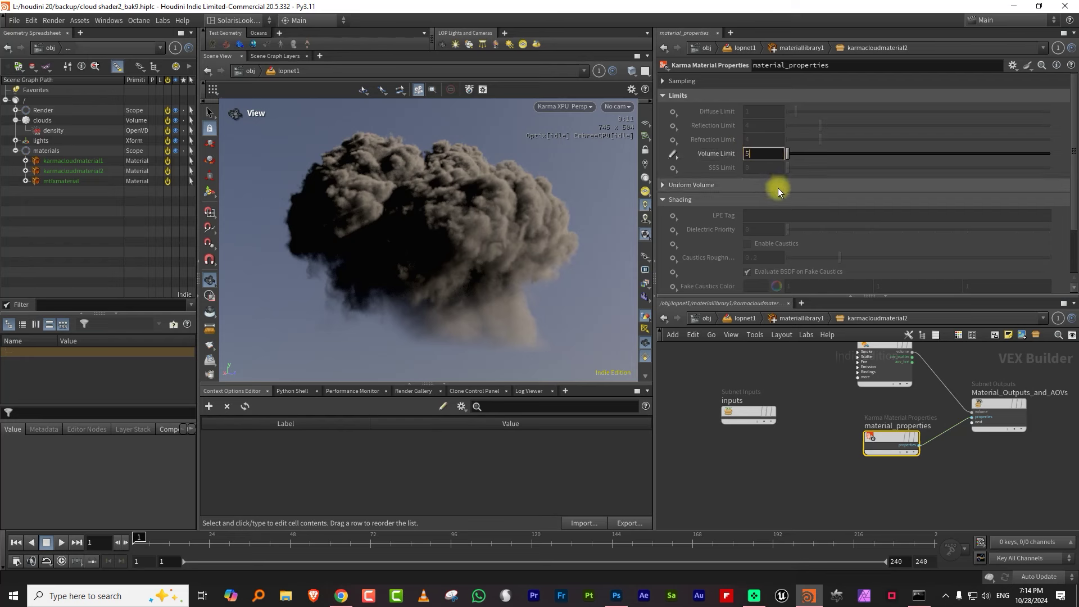
pyautogui.write('5')
pyautogui.press('Return')
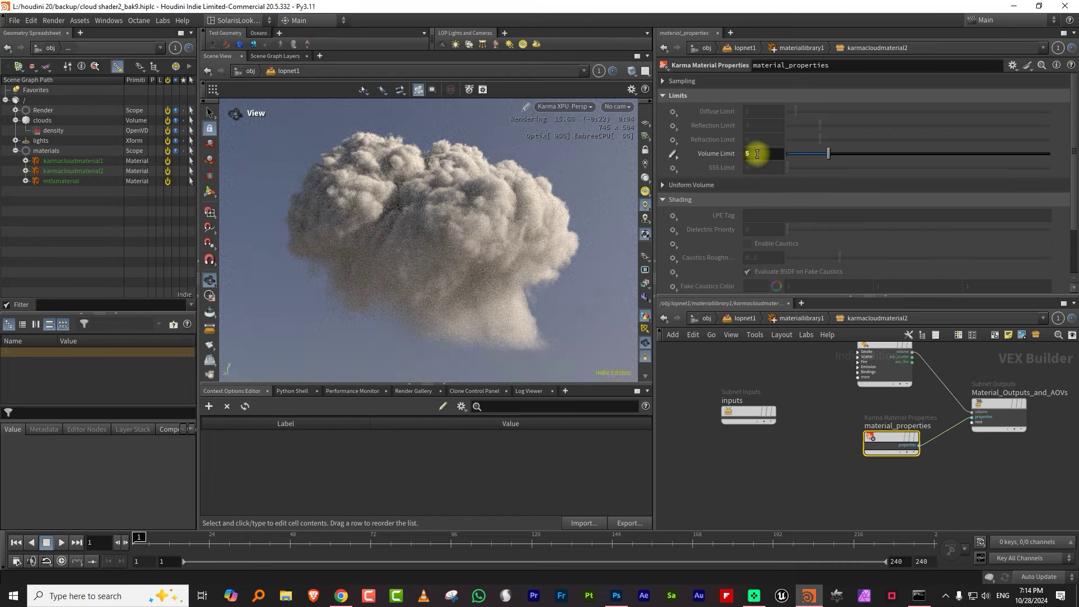
pyautogui.click(757, 153)
# - Set the Shadow Density of the kma_pyroshader1 node to 0.3
pyautogui.moveTo(827, 291); pyautogui.dragTo(827, 330)
pyautogui.click(899, 361)
pyautogui.scroll(3, 1059, 191)
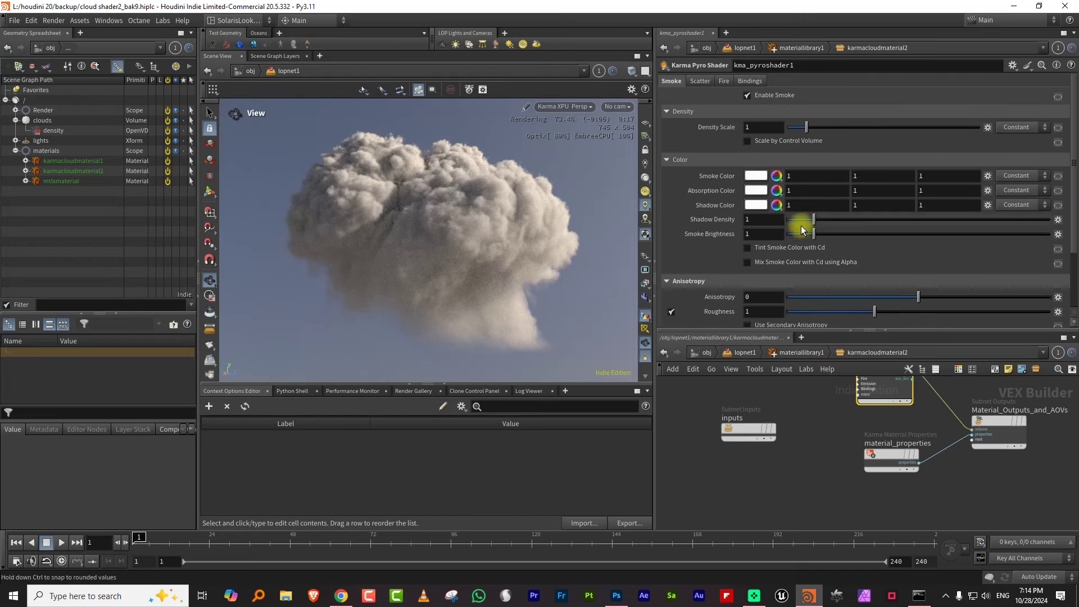
pyautogui.click(756, 219)
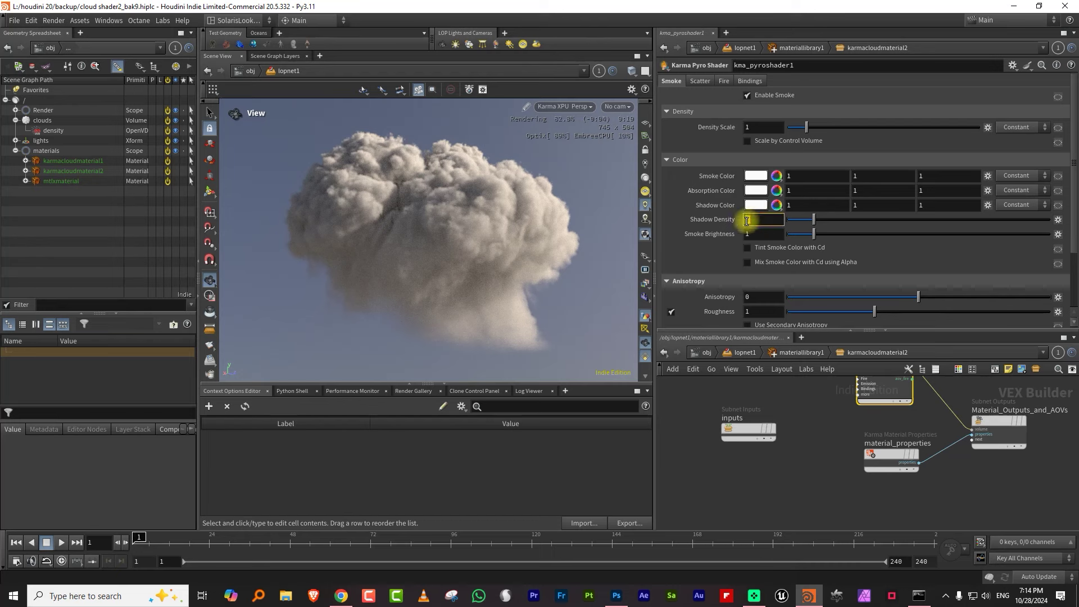
pyautogui.write('0.3')
pyautogui.press('Return')
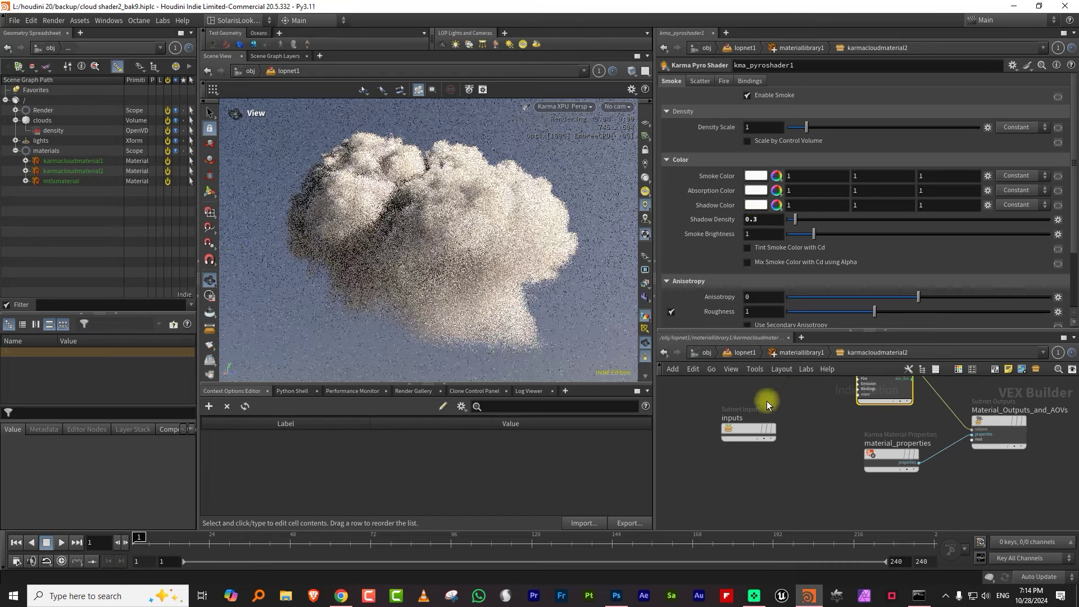
# - Set the smoke Density Scale of the pyro shader to 3
pyautogui.click(753, 127)
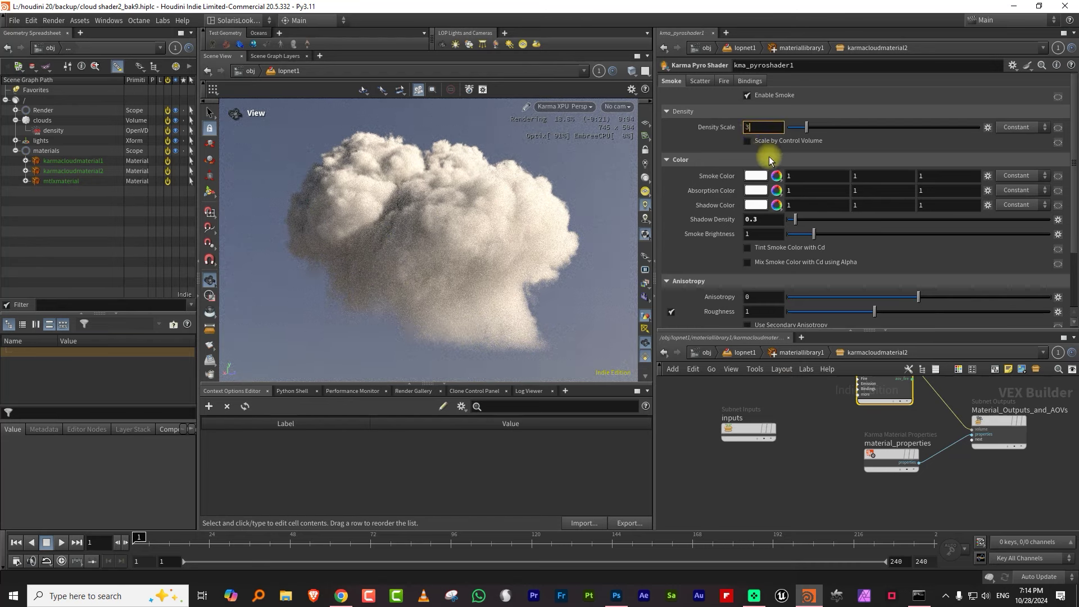
pyautogui.write('3')
pyautogui.press('Return')
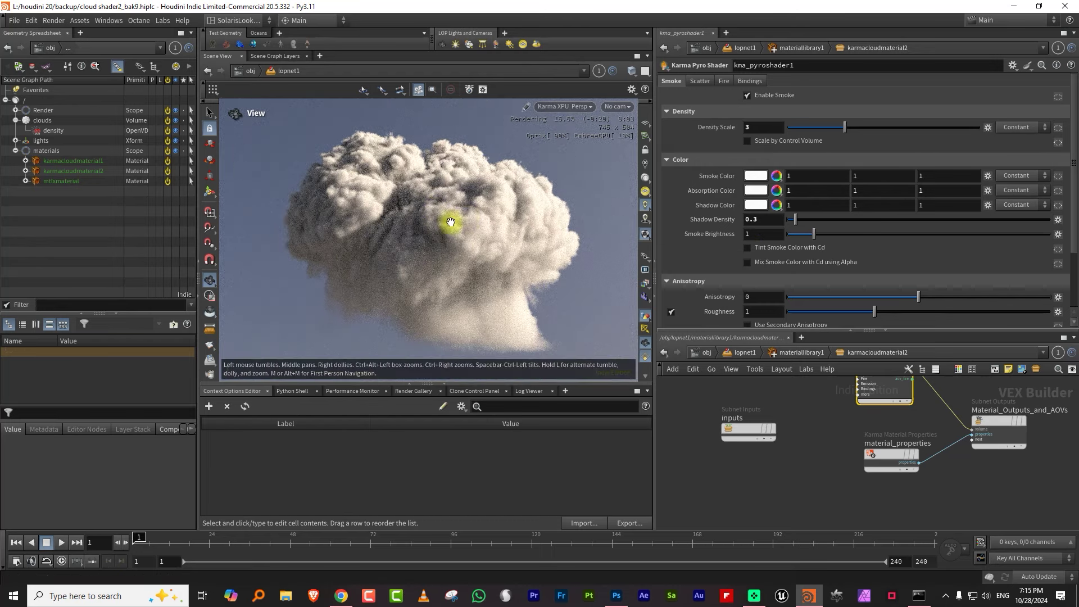
pyautogui.scroll(-2, 1067, 242)
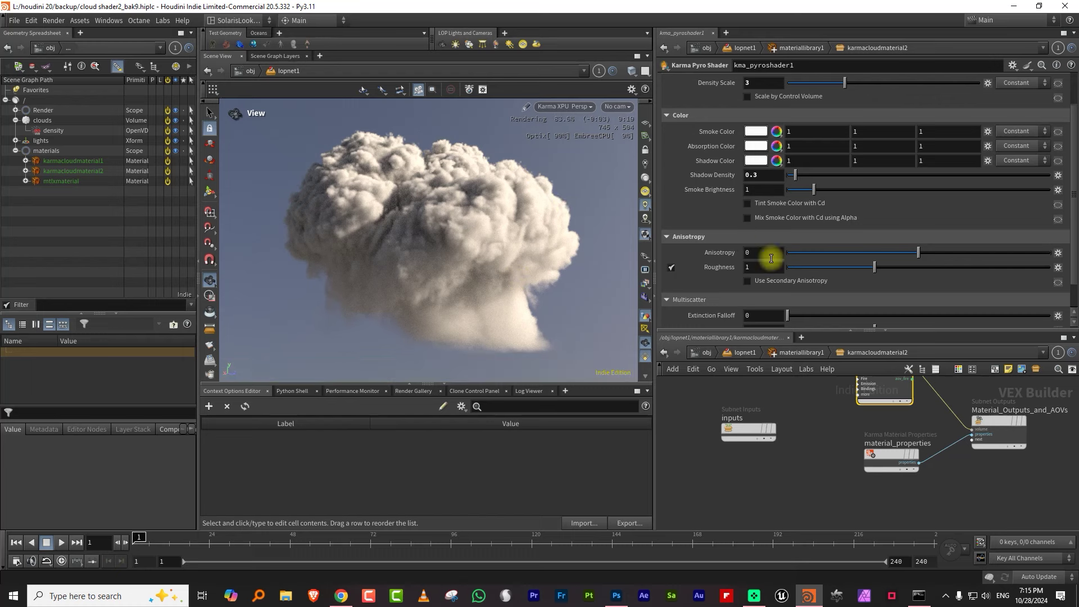
# - Adjust the sun in karmaphysicalsky1 to a solar azimuth of about 176.3 and a solar altitude of about 18.9
pyautogui.click(757, 353)
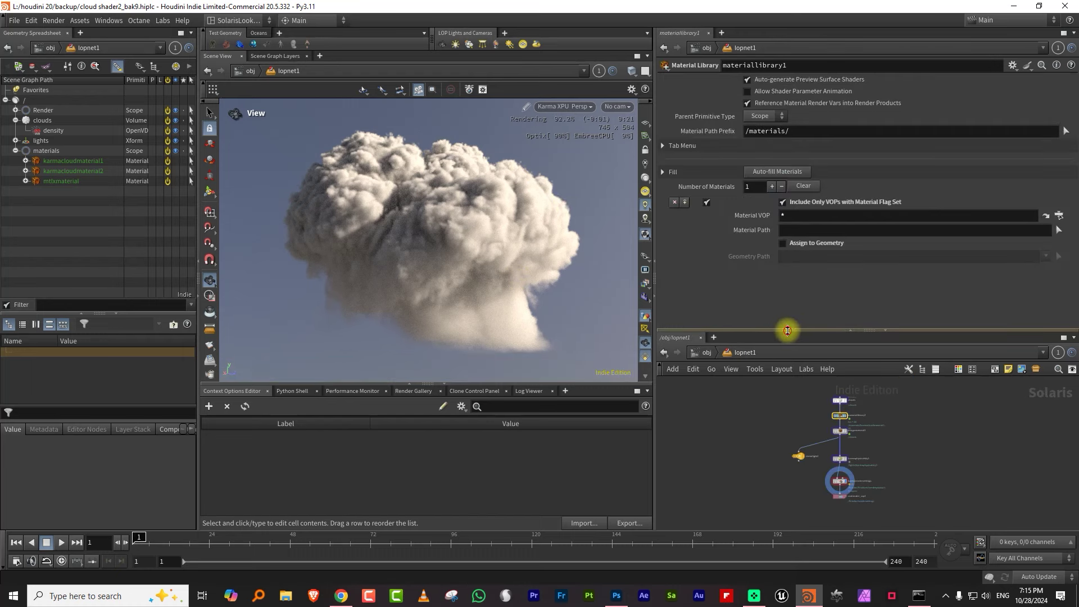
pyautogui.moveTo(787, 332); pyautogui.dragTo(843, 260)
pyautogui.click(845, 431)
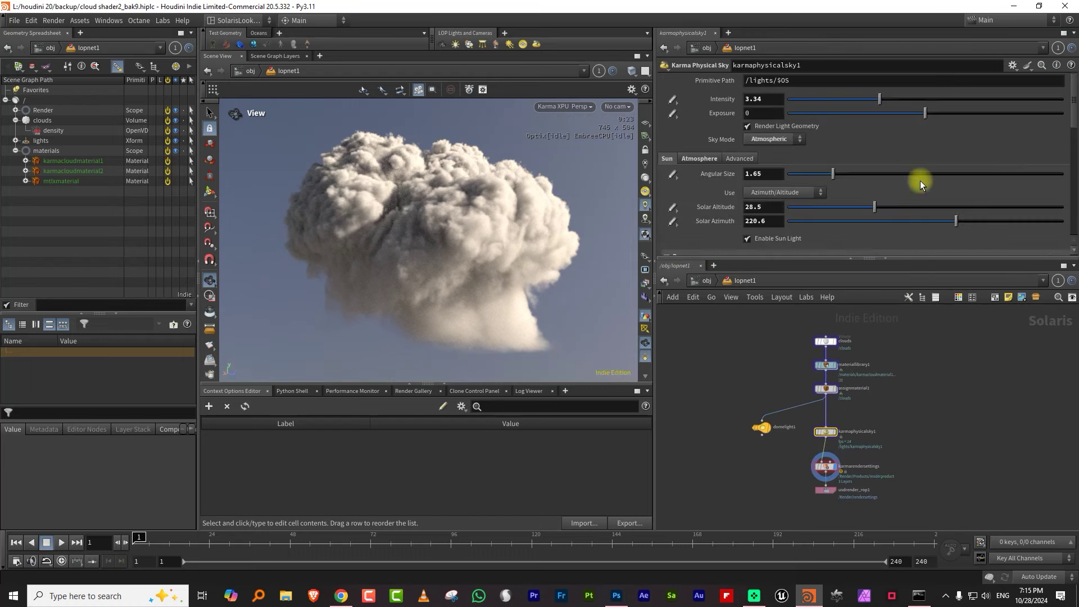
pyautogui.moveTo(904, 220)
pyautogui.mouseDown()
pyautogui.moveTo(892, 221)
pyautogui.moveTo(923, 220)
pyautogui.mouseUp()
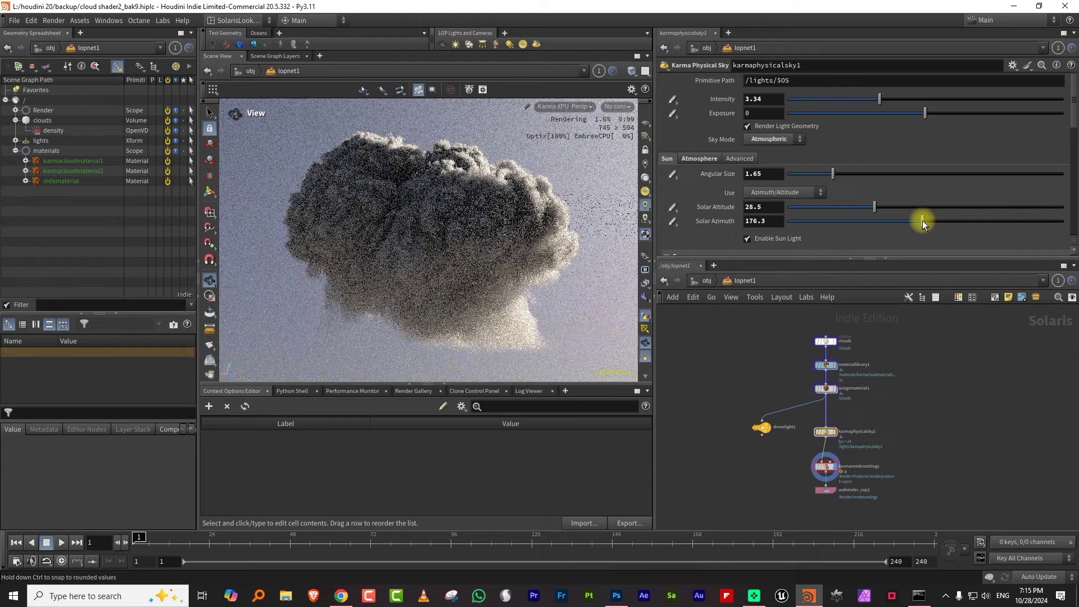
pyautogui.click(866, 206)
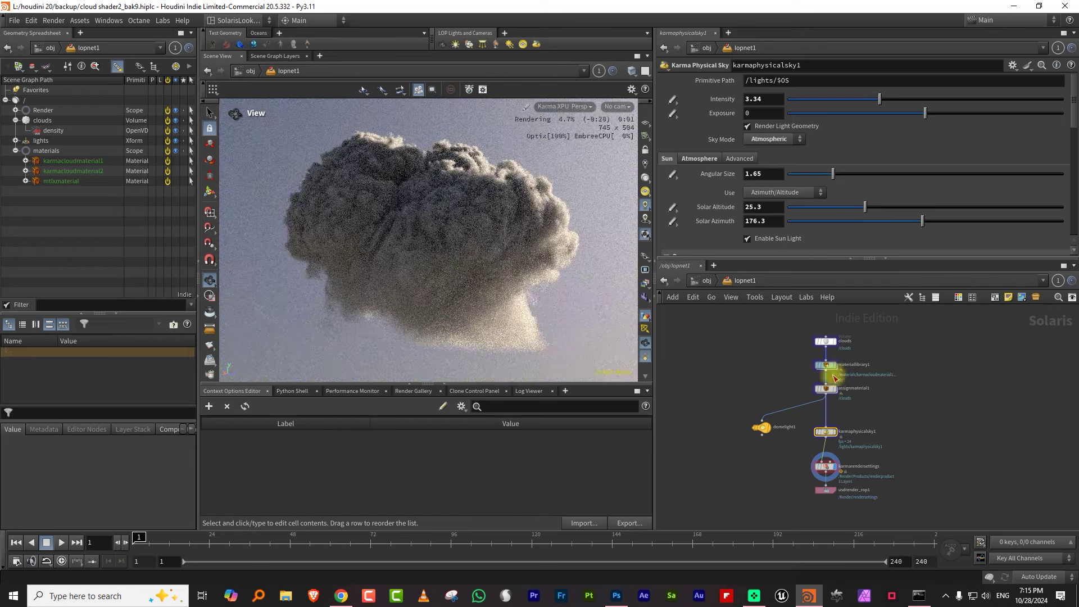
pyautogui.click(845, 208)
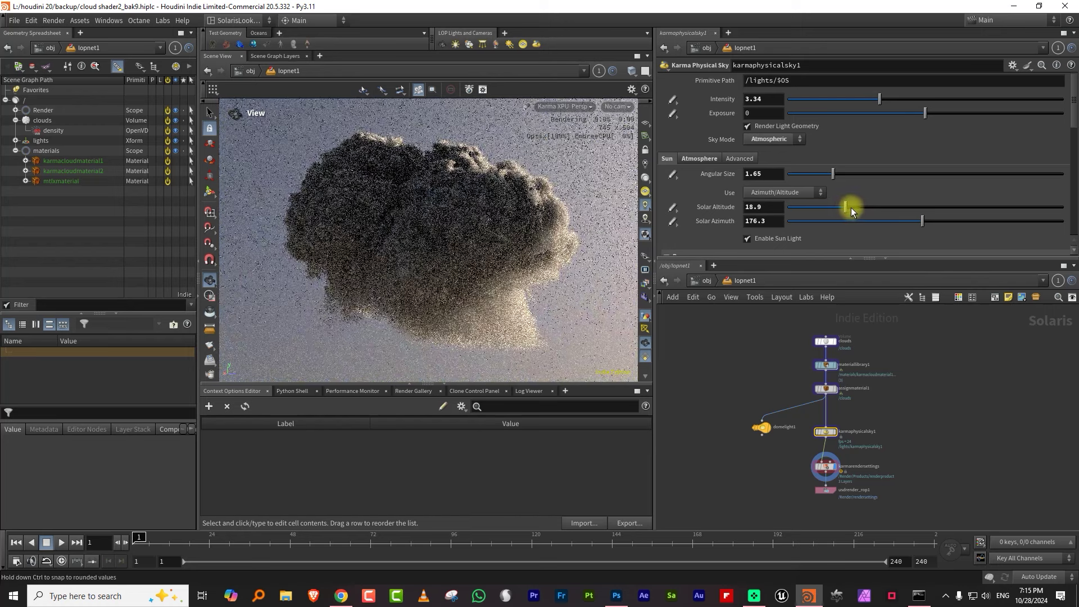
# - Raise the smoke Anisotropy of kma_pyroshader1 in karmacloudmaterial2 to about 0.773
pyautogui.doubleClick(826, 365)
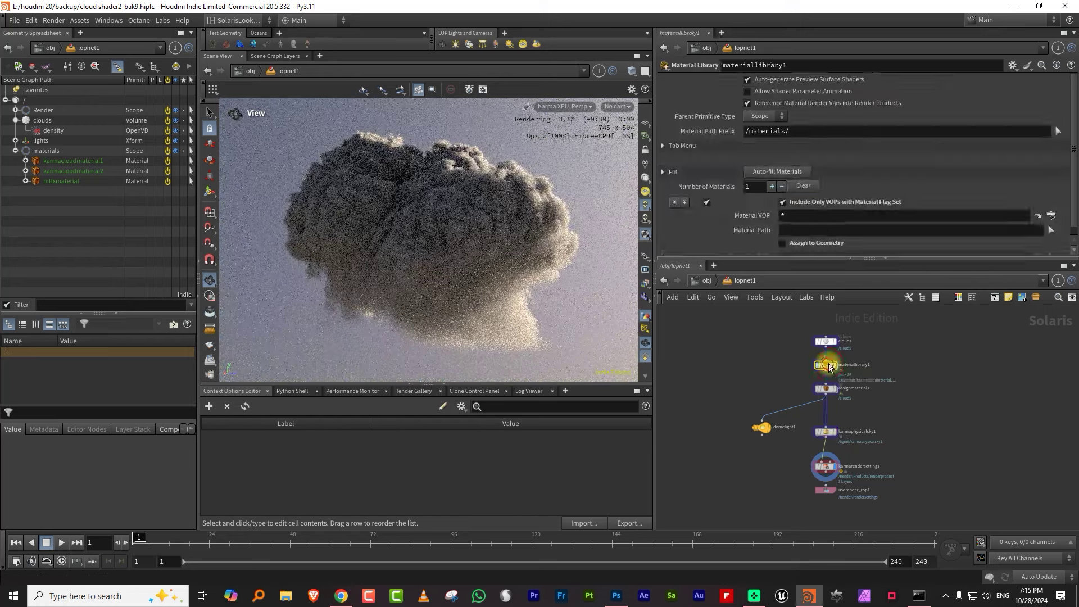
pyautogui.doubleClick(802, 392)
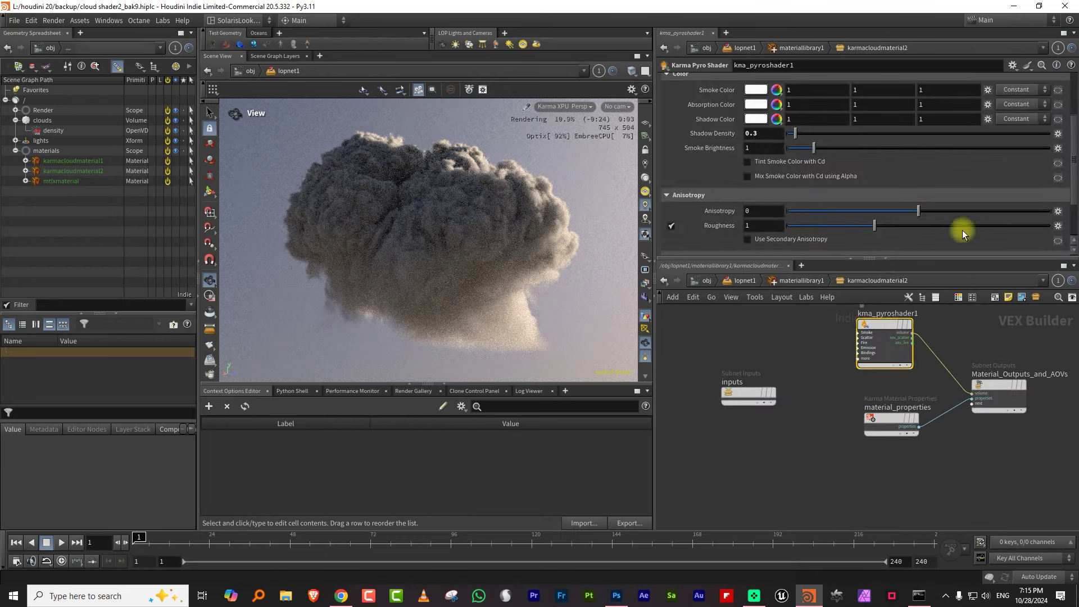
pyautogui.click(984, 209)
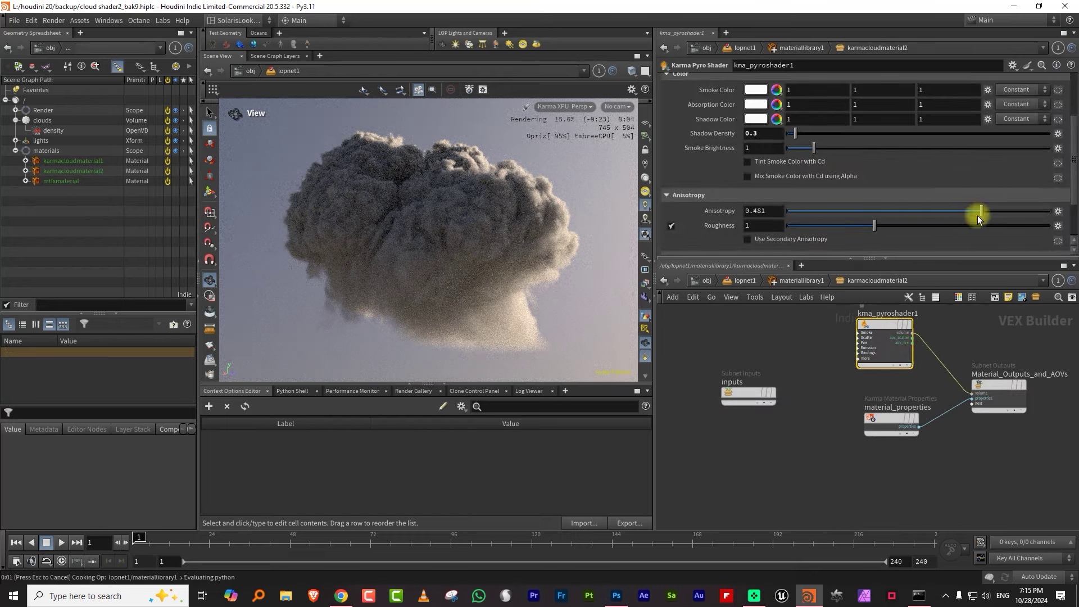
pyautogui.moveTo(974, 249); pyautogui.dragTo(972, 248)
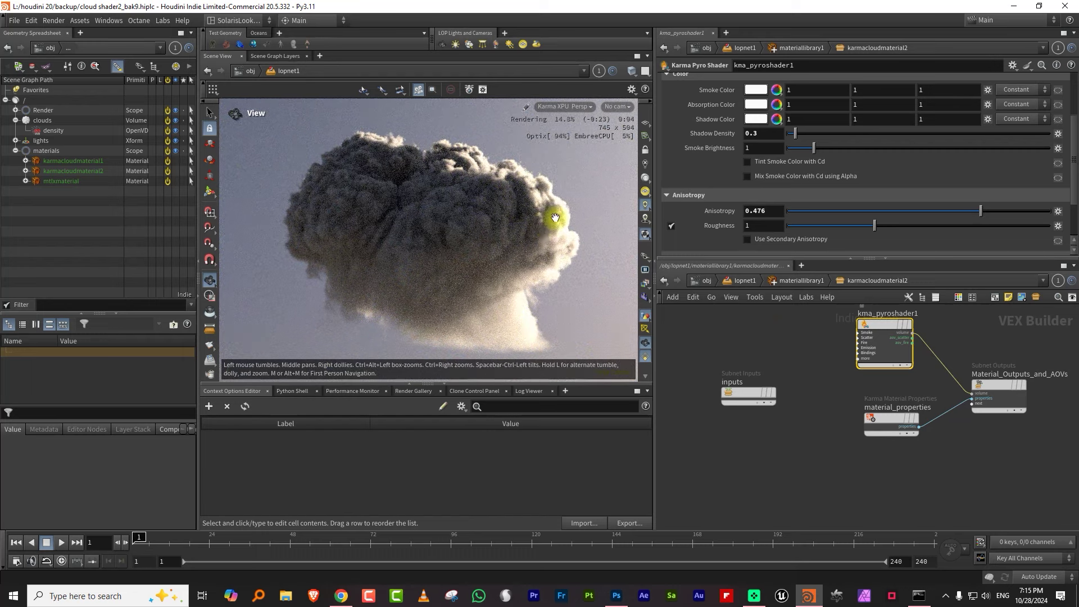
pyautogui.click(1021, 211)
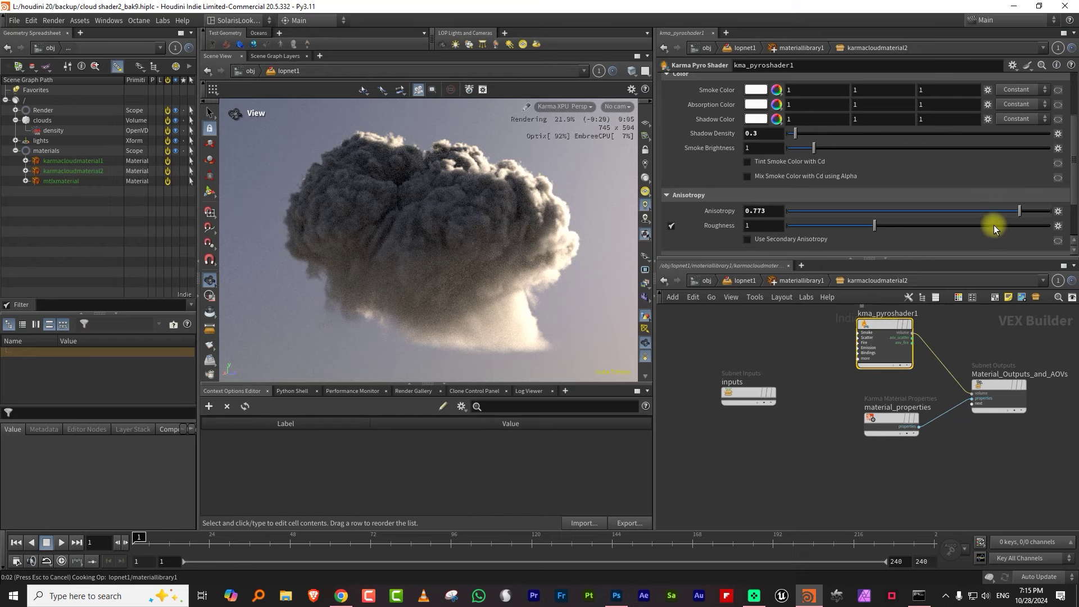
pyautogui.scroll(3, 983, 216)
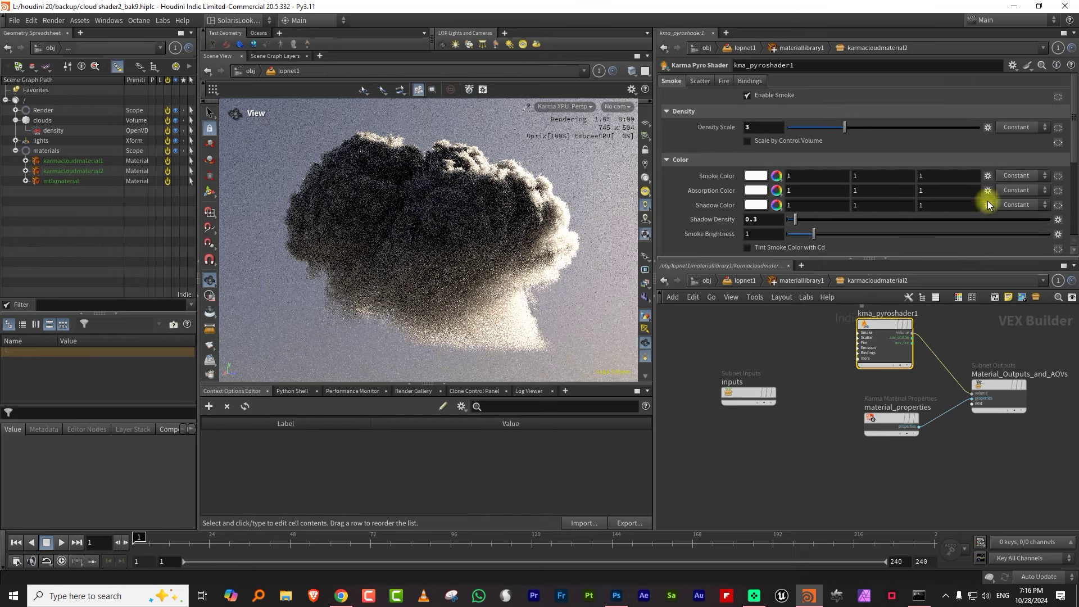
# - Raise the multiscatter Extinction Falloff of kma_pyroshader1 to about 0.479 and lower its smoke Anisotropy to about 0.661
pyautogui.moveTo(1073, 157); pyautogui.dragTo(1071, 216)
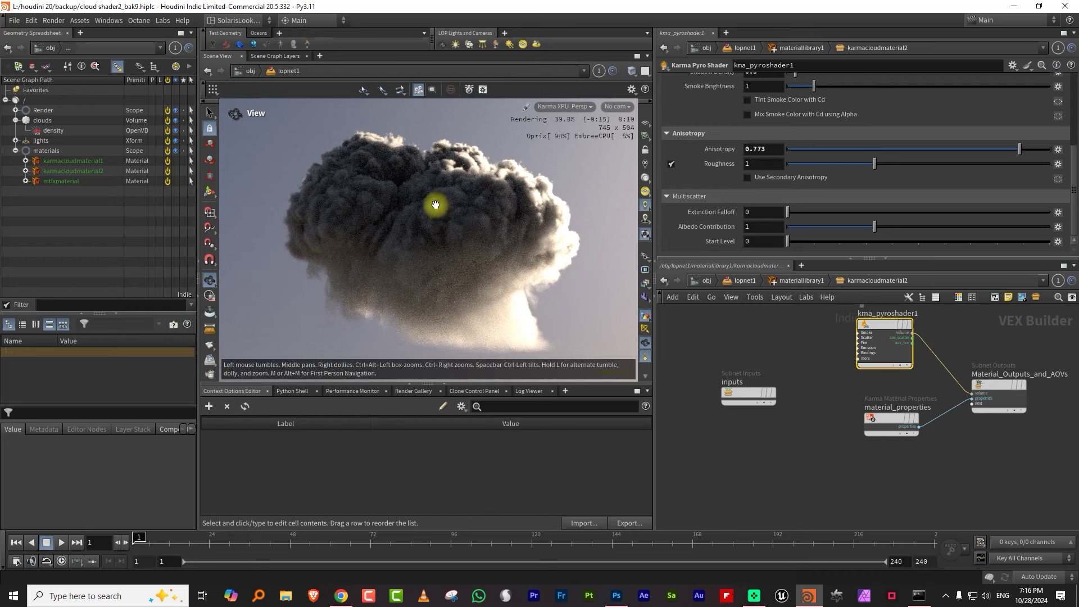
pyautogui.click(854, 212)
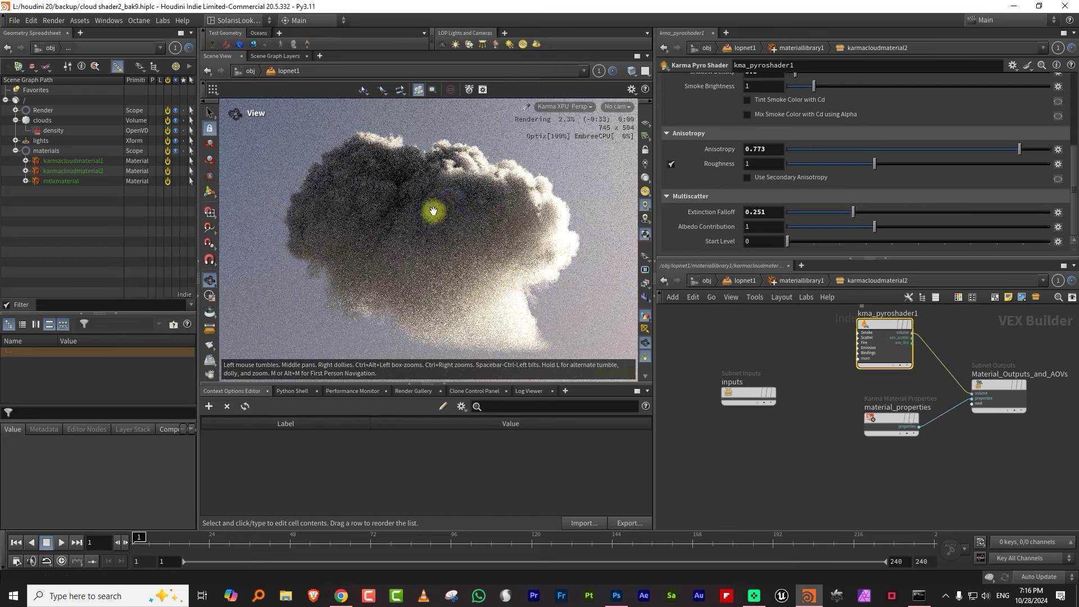
pyautogui.click(913, 212)
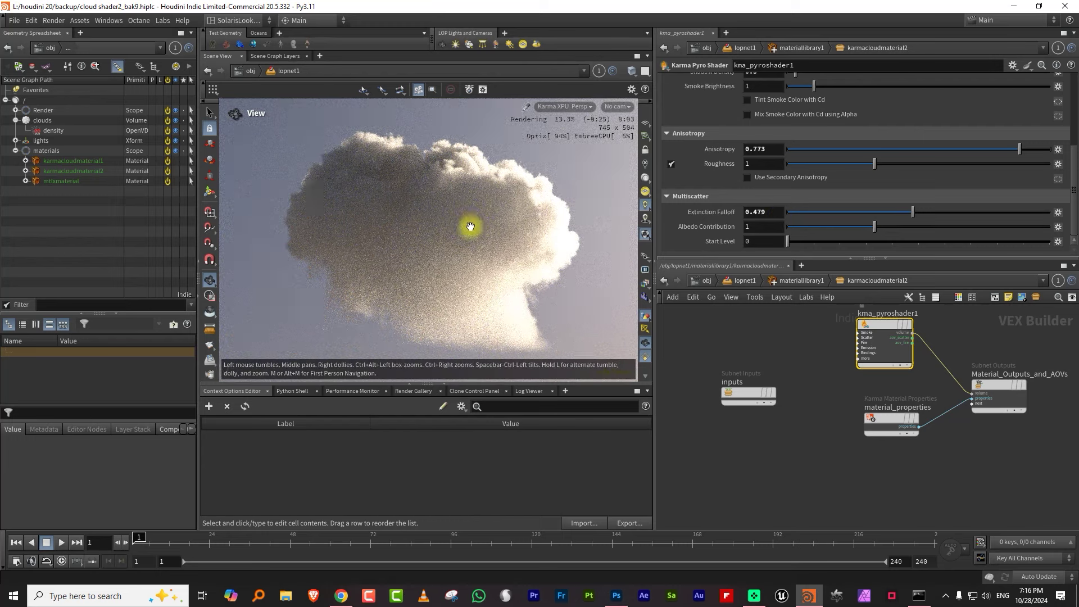
pyautogui.click(1003, 149)
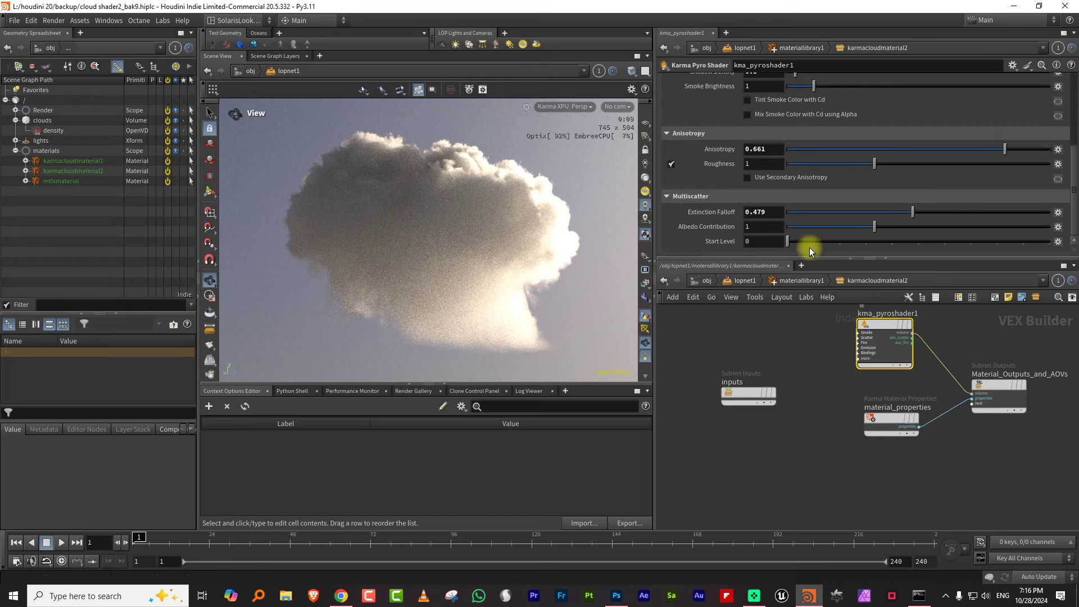
# - Return to lopnet1 and set the sun's base Intensity in karmaphysicalsky1 to 1.45
pyautogui.click(751, 283)
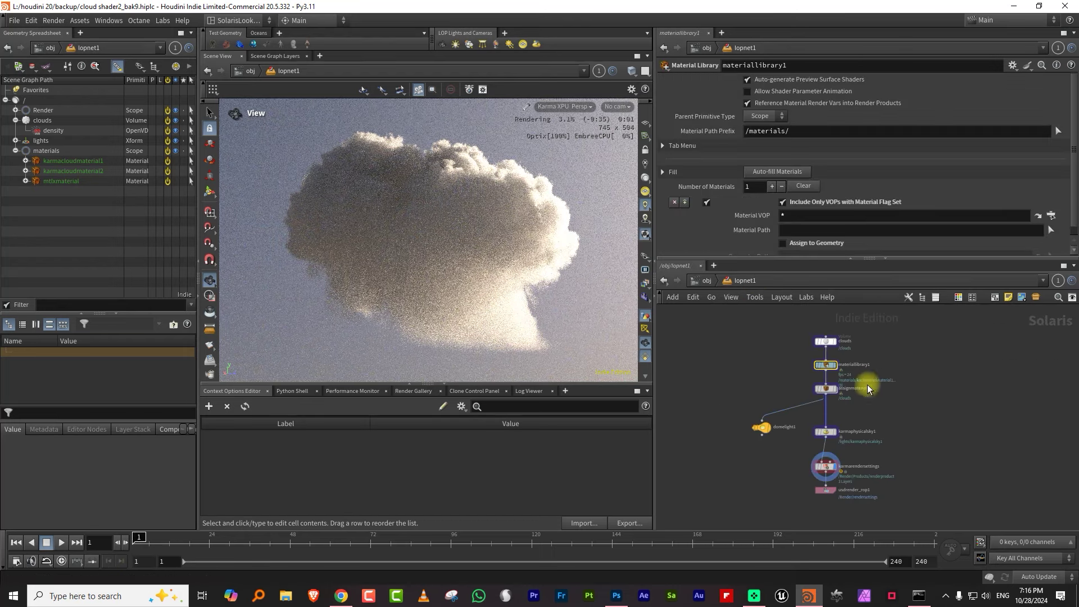
pyautogui.click(823, 432)
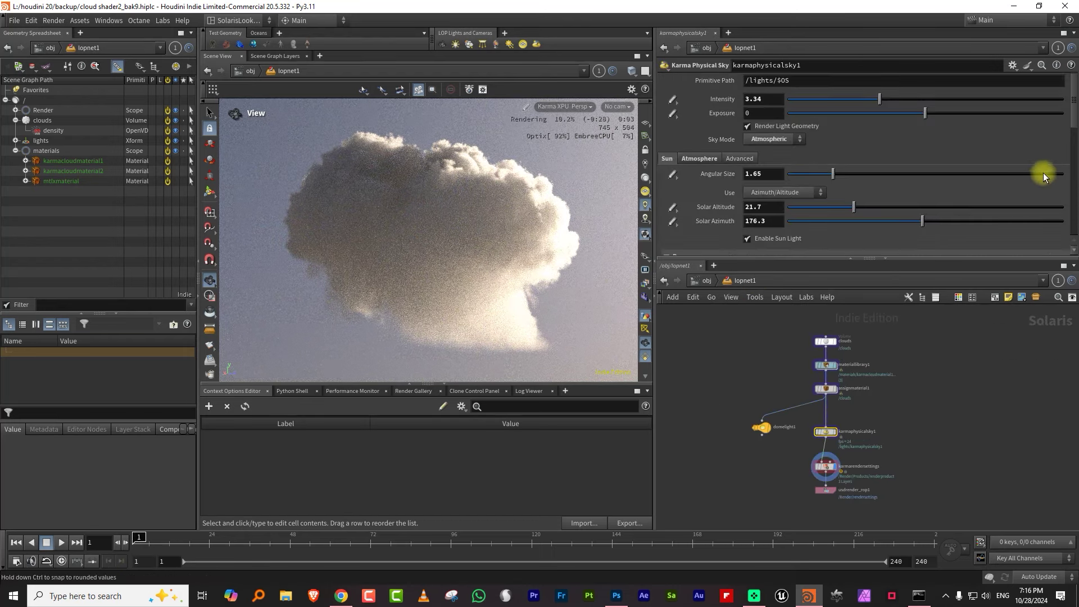
pyautogui.moveTo(1071, 120); pyautogui.dragTo(1070, 157)
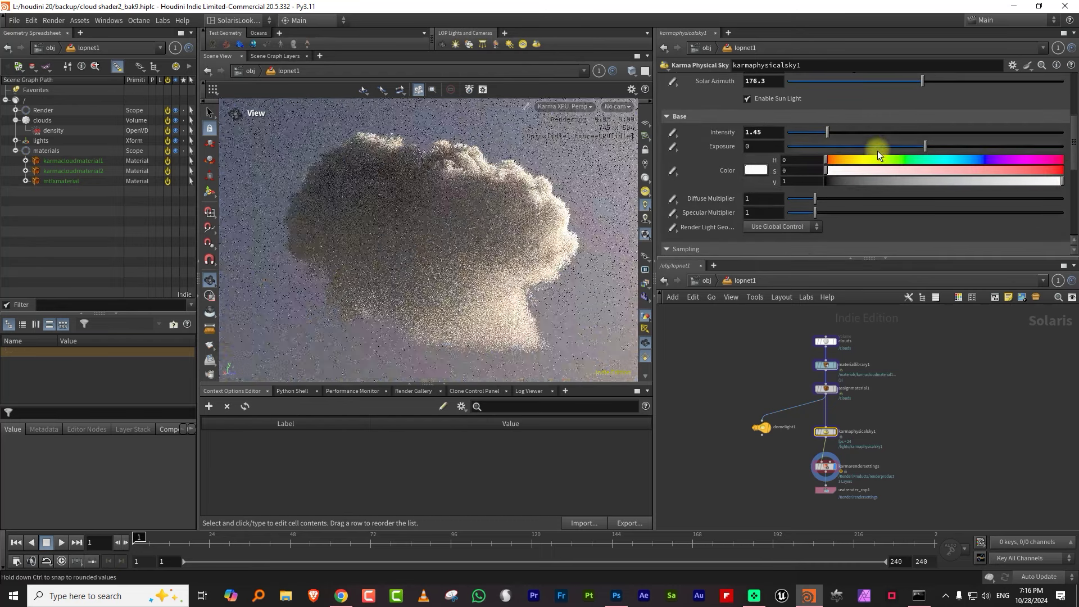
# - Reopen karmacloudmaterial2 in materiallibrary1 and raise the Smoke Brightness of kma_pyroshader1 to about 2.34
pyautogui.click(826, 367)
pyautogui.doubleClick(826, 369)
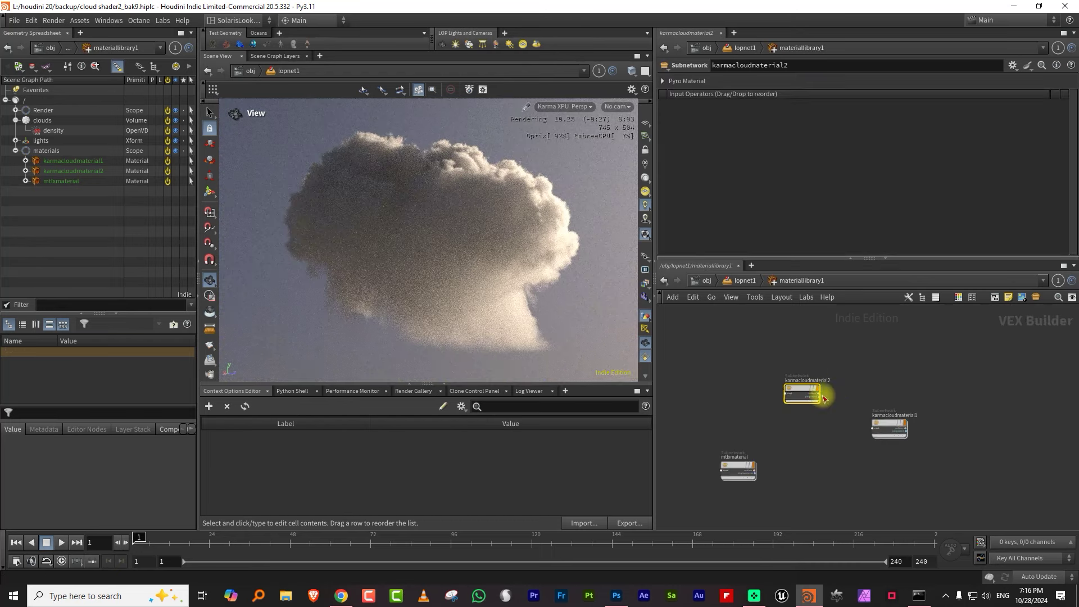
pyautogui.doubleClick(799, 389)
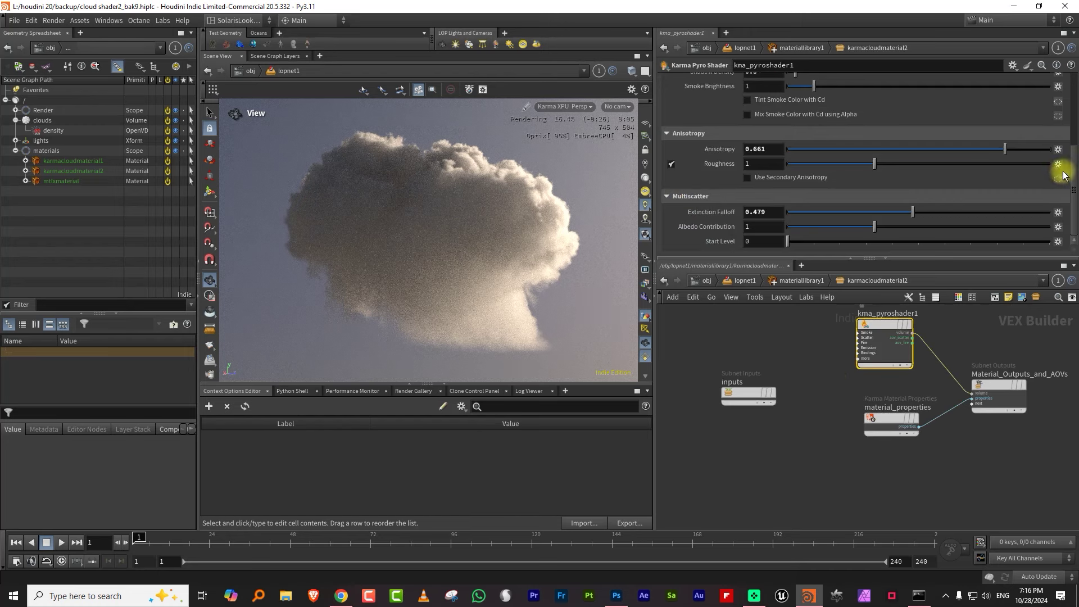
pyautogui.scroll(5, 1060, 169)
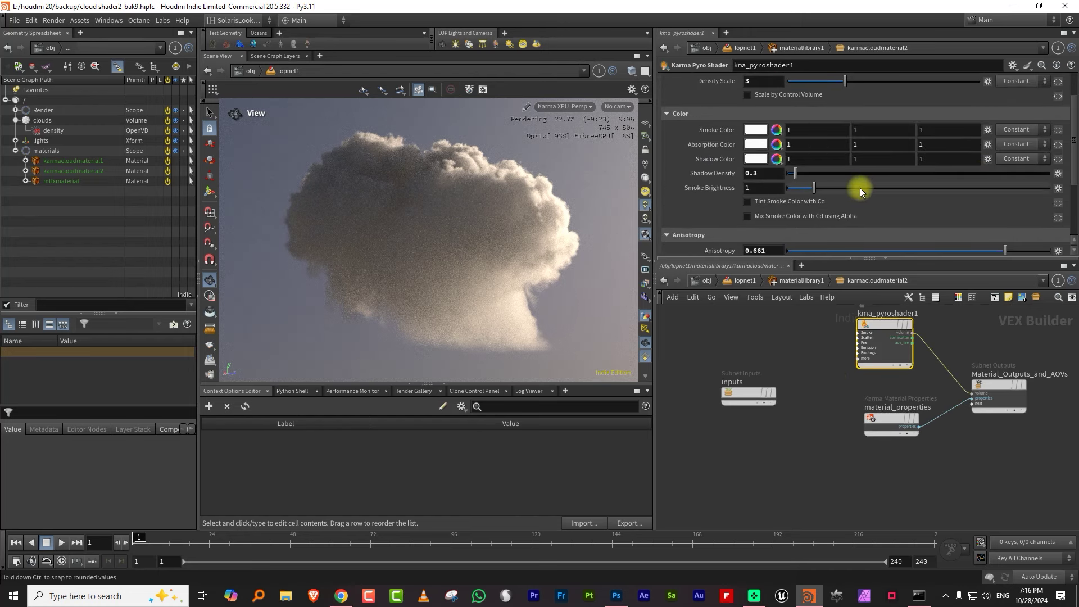
pyautogui.moveTo(853, 188); pyautogui.dragTo(848, 188)
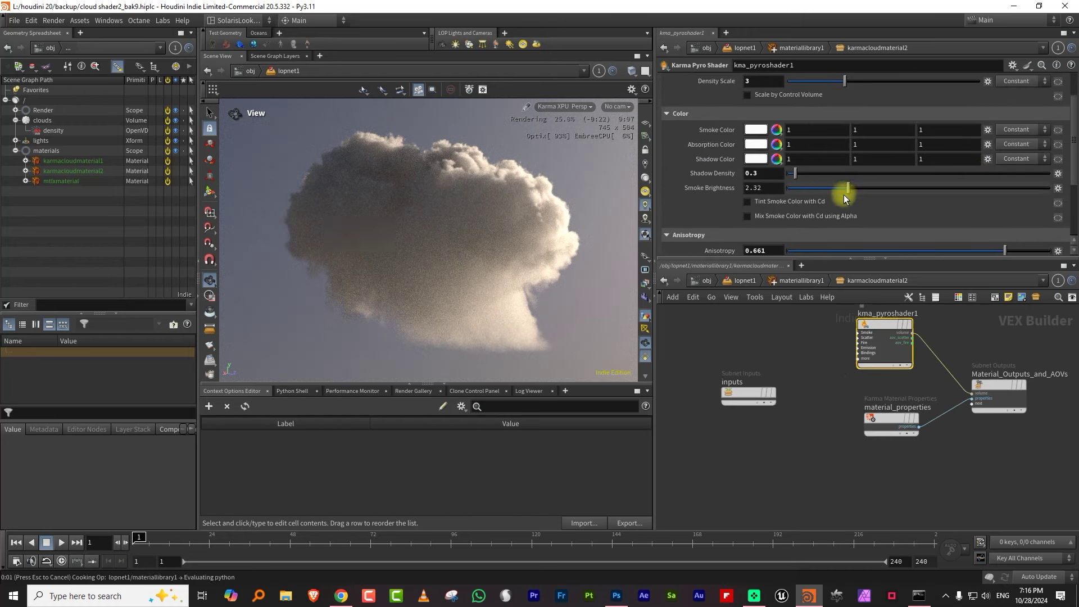
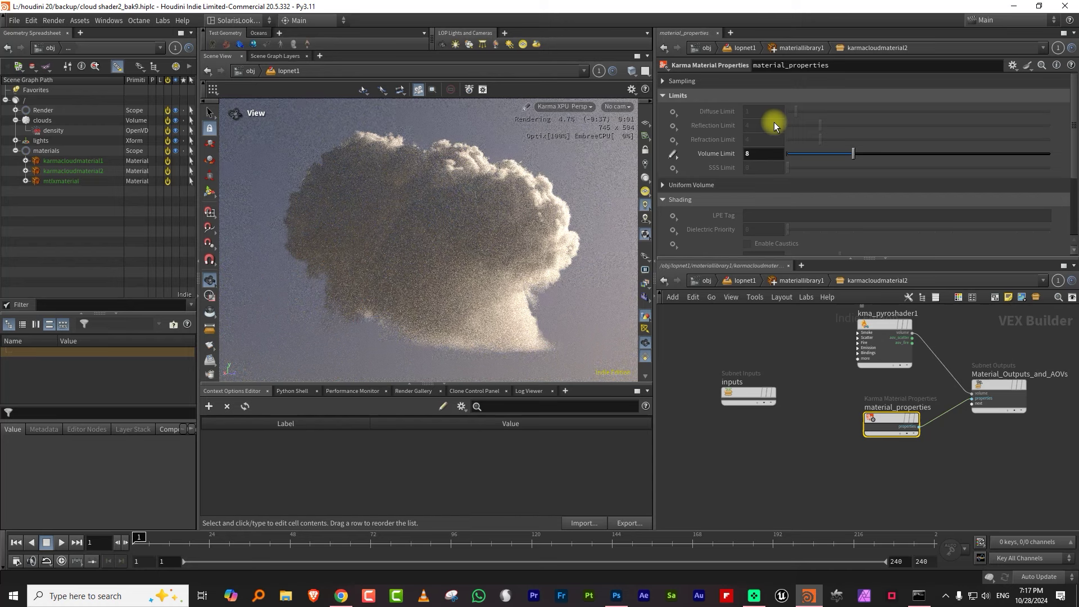
# - Try a Volume Limit of 15 and of 30 on the material_properties node
pyautogui.doubleClick(759, 153)
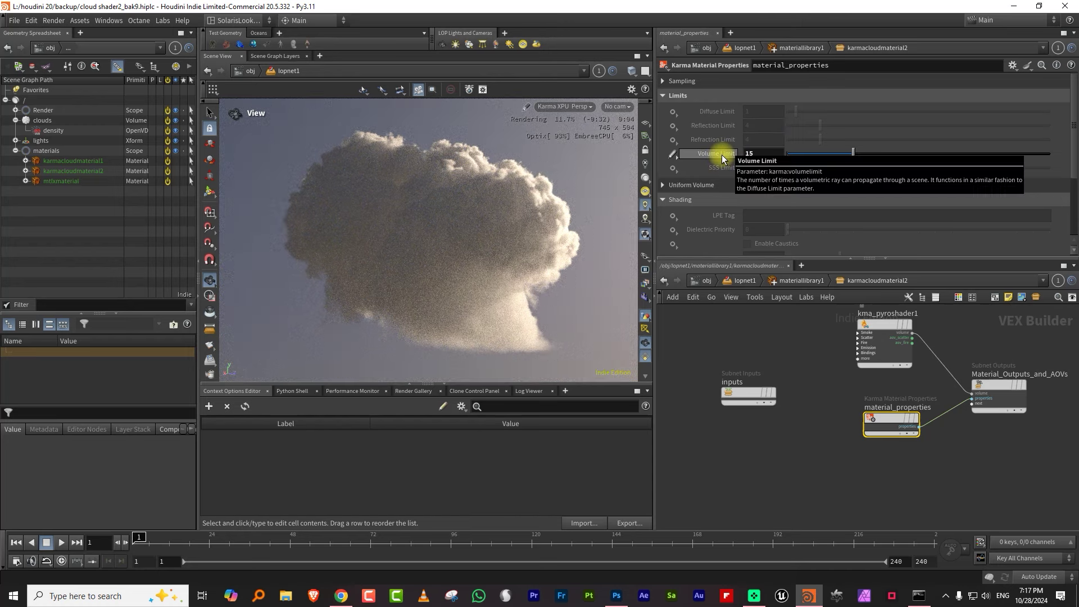
pyautogui.write('15')
pyautogui.press('Return')
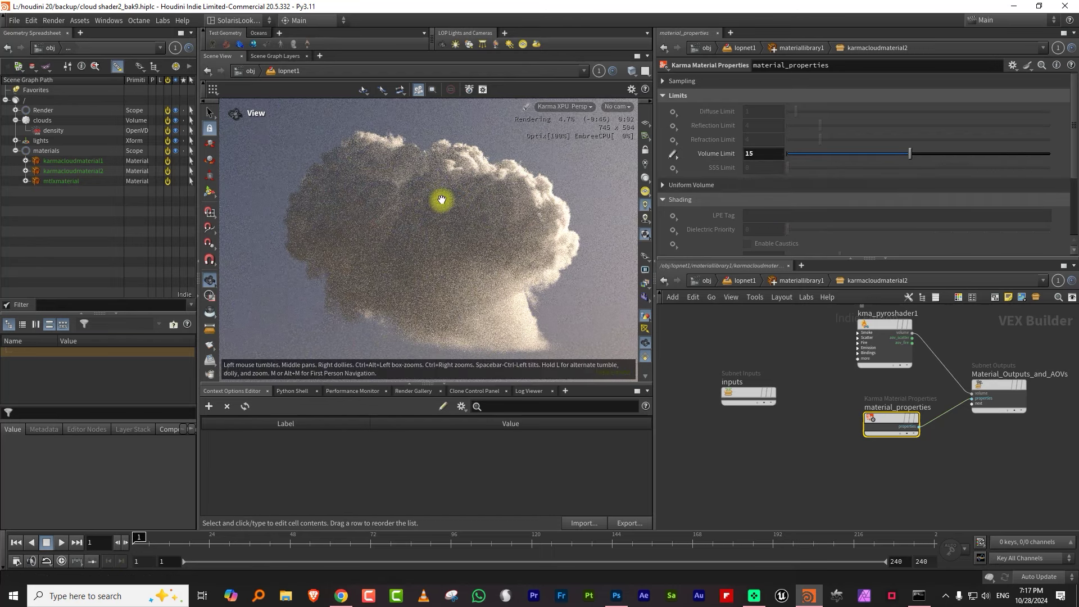
pyautogui.click(758, 153)
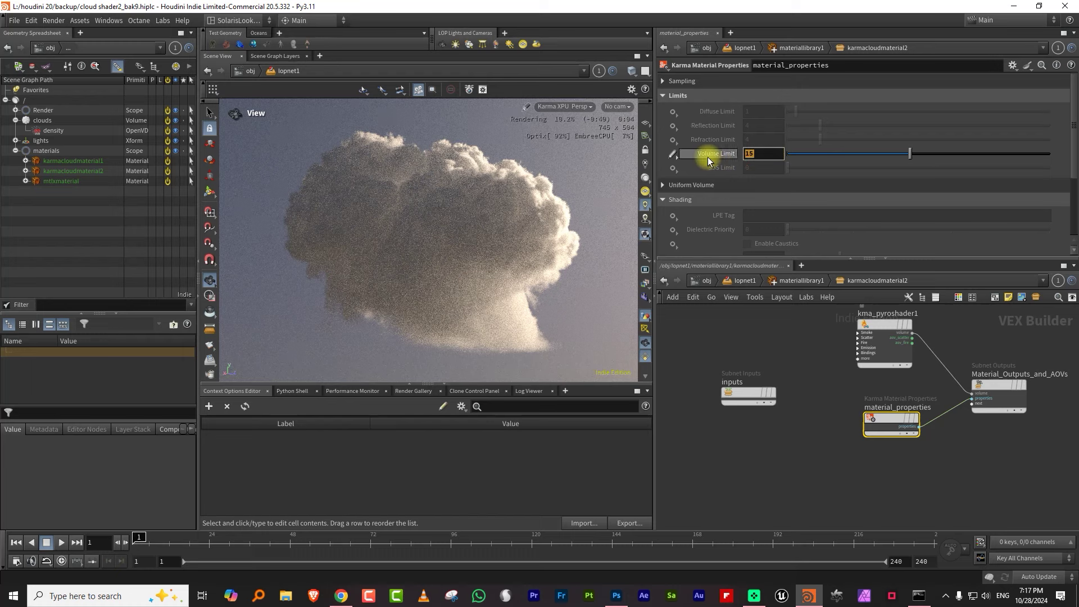
pyautogui.write('30')
pyautogui.press('Return')
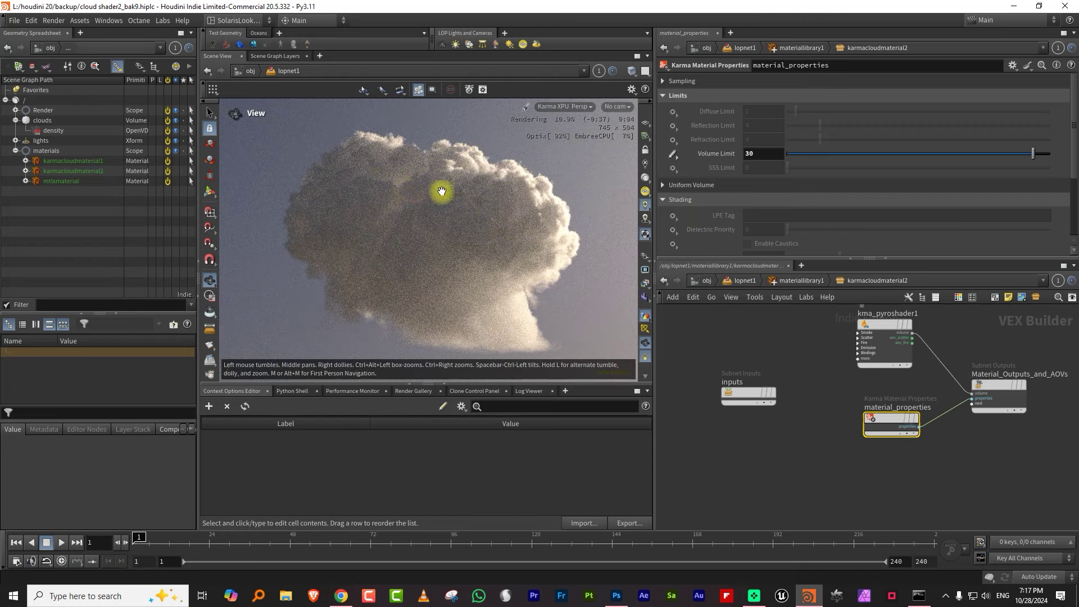
# - Compare a Volume Limit of 8 against 15 on the material_properties node
pyautogui.click(744, 151)
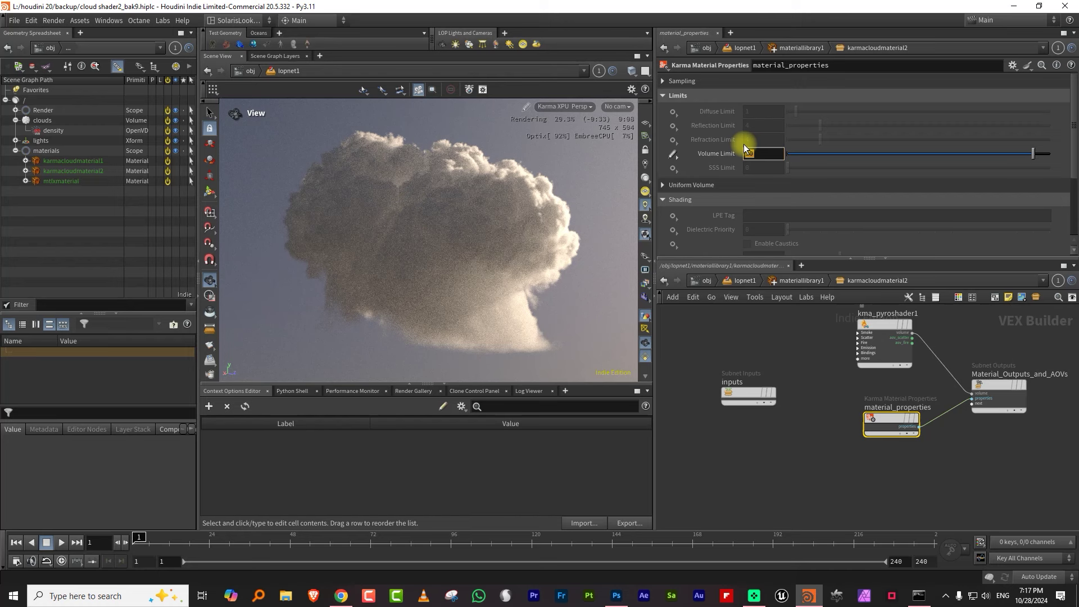
pyautogui.write('8')
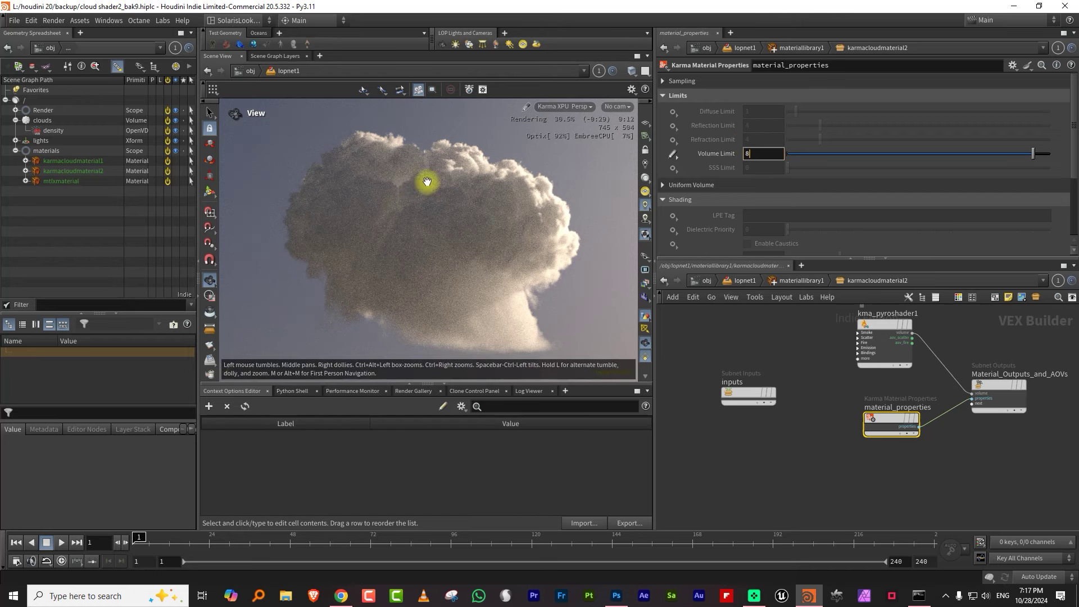
pyautogui.press('Return')
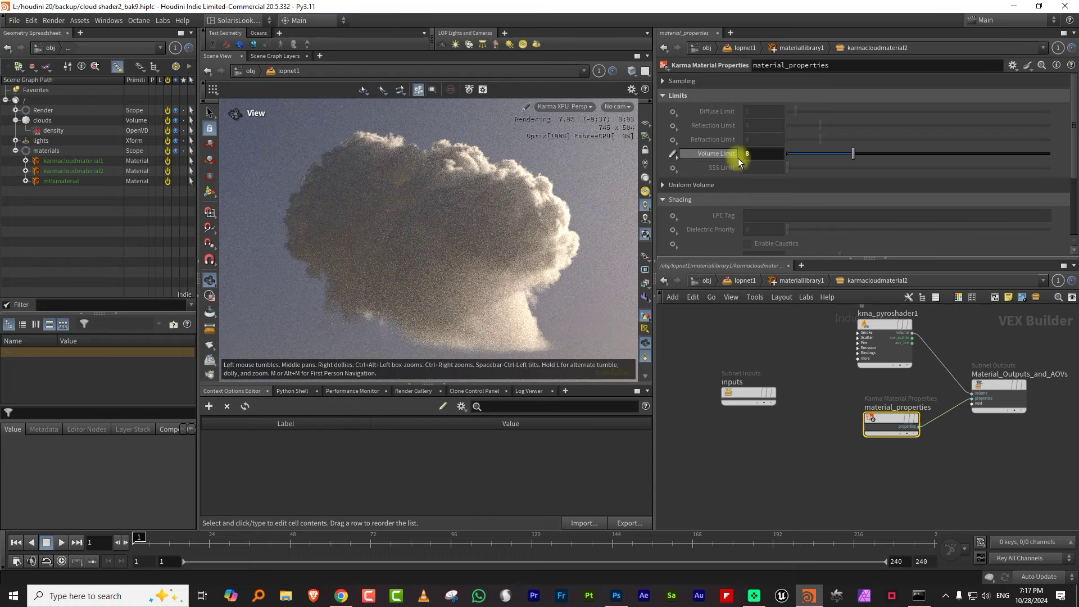
pyautogui.click(758, 153)
pyautogui.write('15')
pyautogui.press('Return')
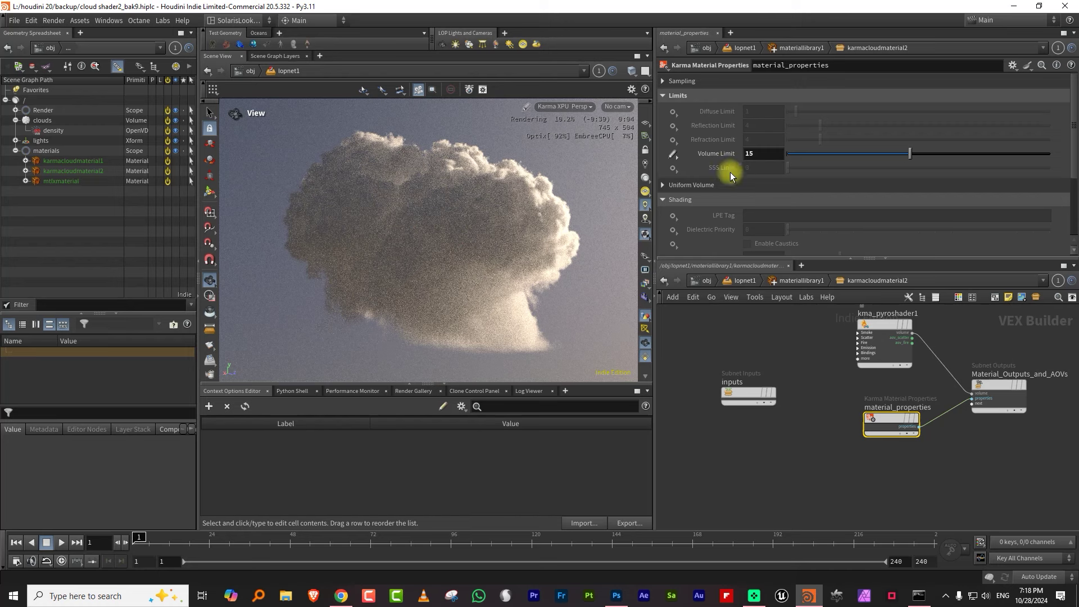
# - Set the Volume Limit of the material_properties node to 10
pyautogui.click(753, 153)
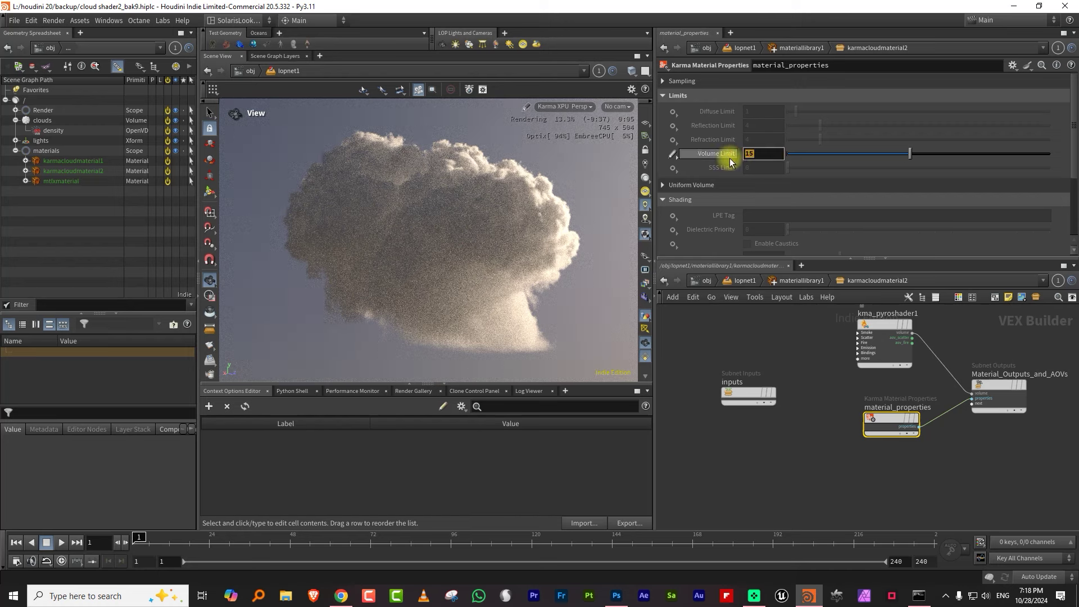
pyautogui.write('10')
pyautogui.press('Return')
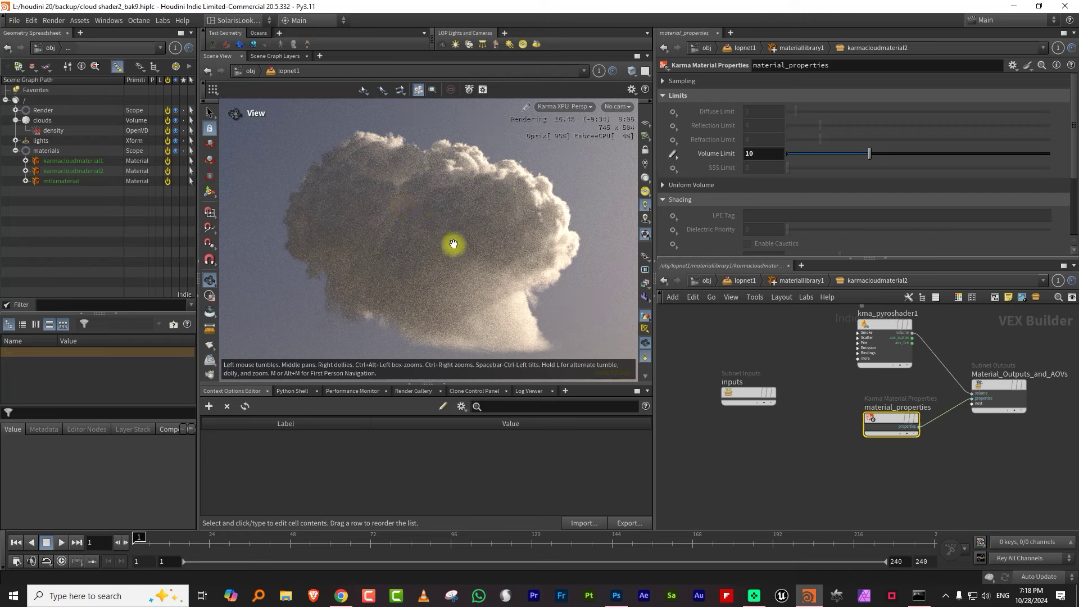
# - Test the smoke Anisotropy of kma_pyroshader1 near 0 and 0.674, ending at about 0.519
pyautogui.click(885, 340)
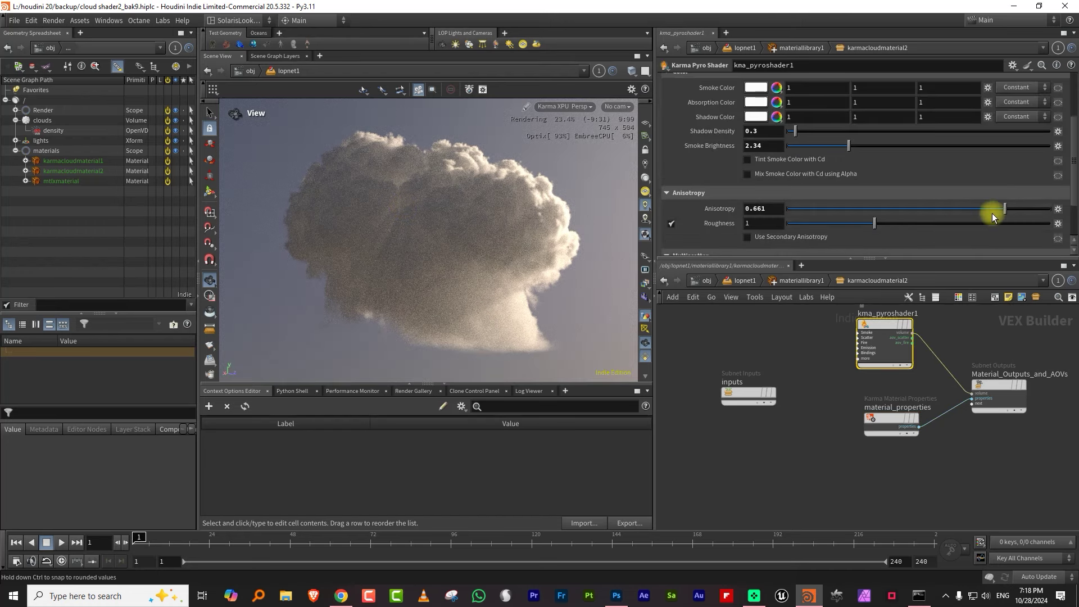
pyautogui.scroll(-2, 975, 180)
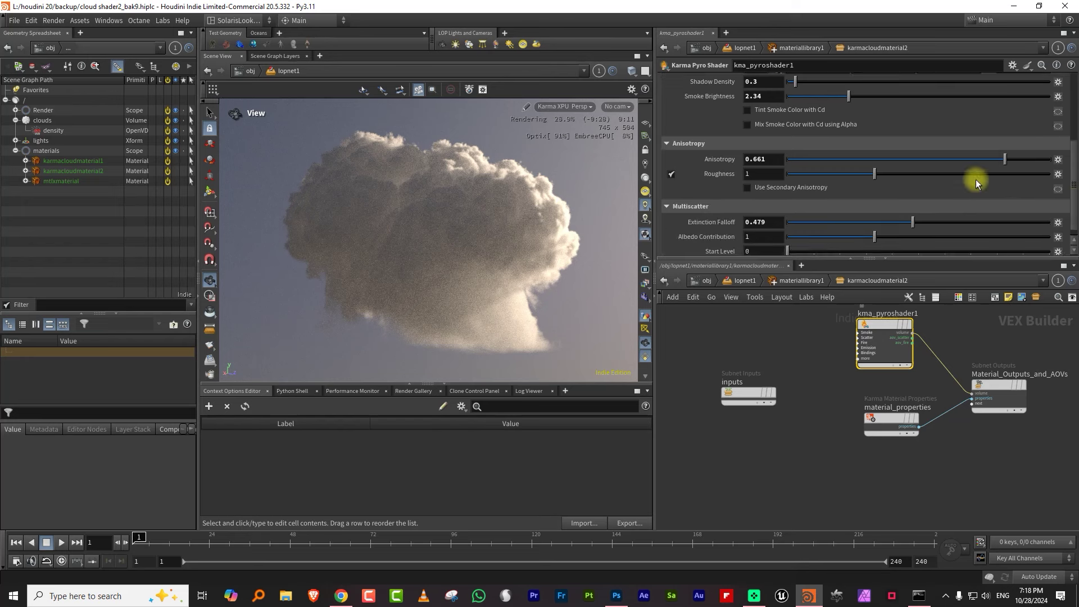
pyautogui.click(917, 160)
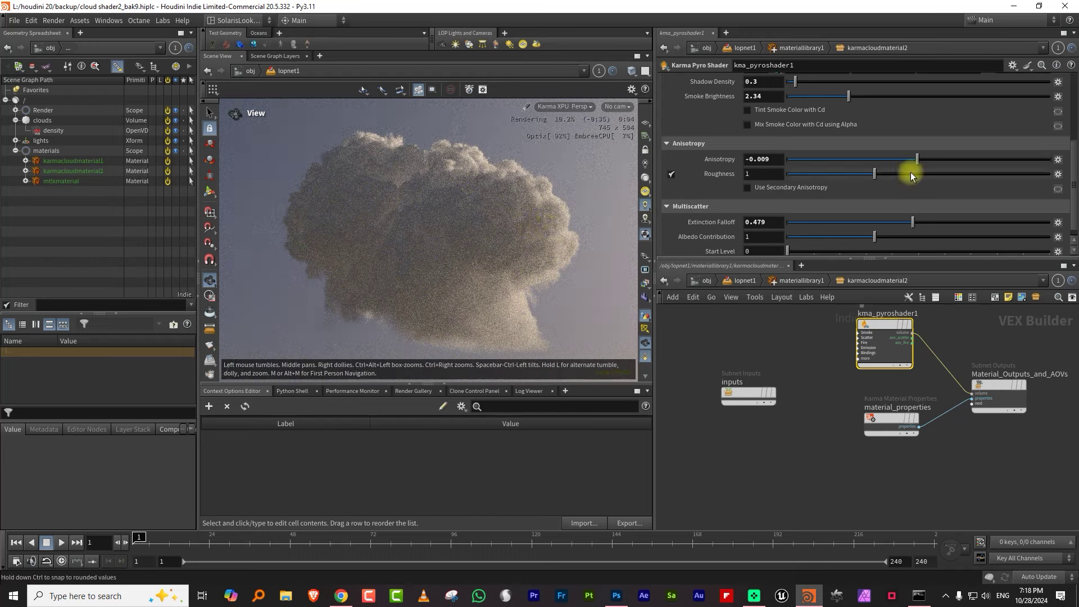
pyautogui.click(1007, 159)
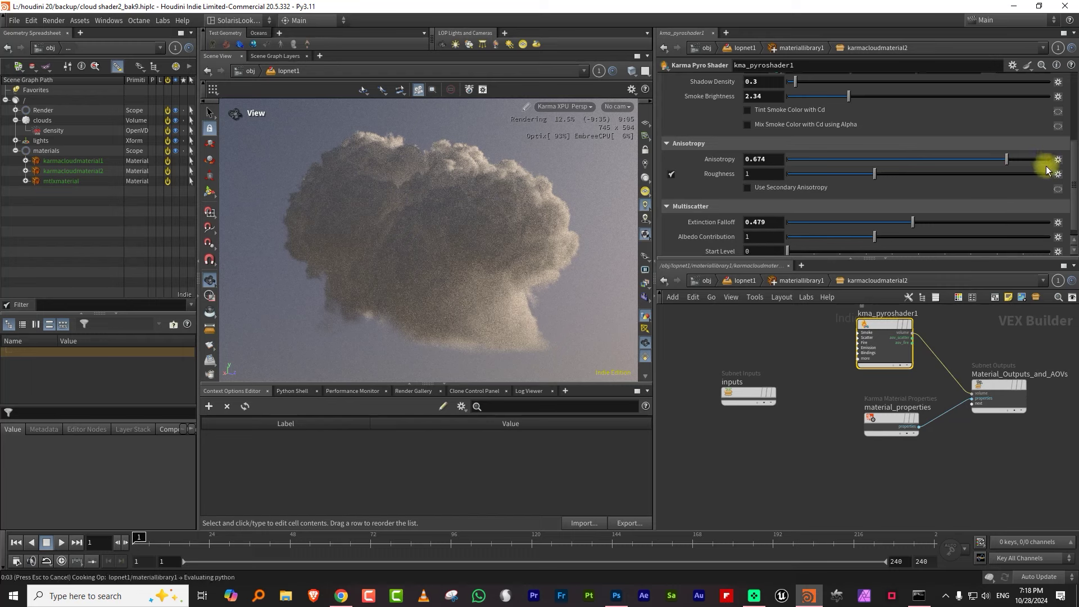
pyautogui.moveTo(1037, 163); pyautogui.dragTo(1006, 164)
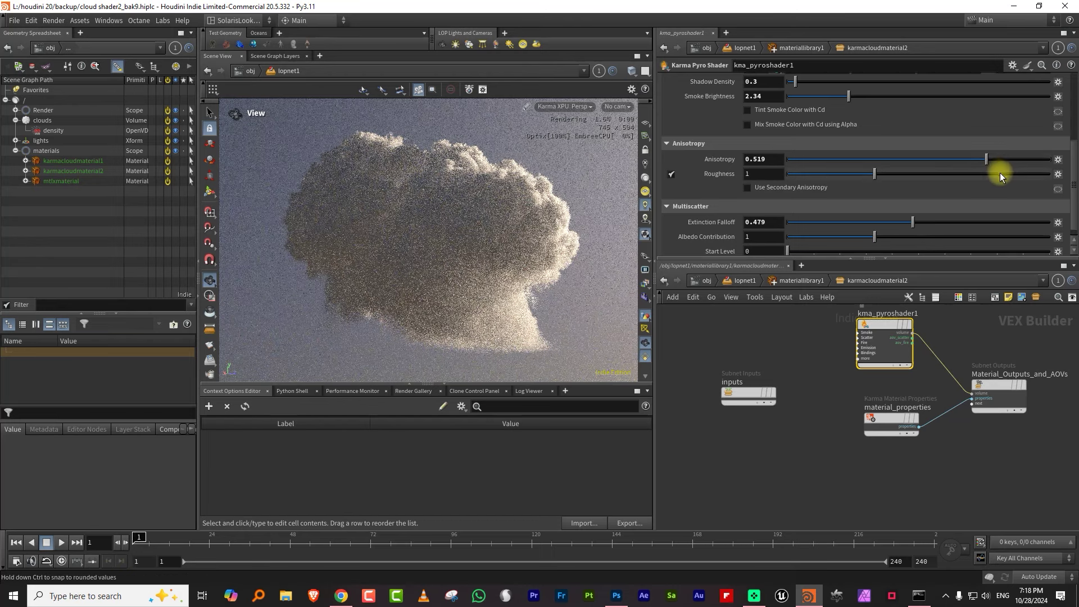
# - Set the pyro shader's Density Scale to about 2.4 and its Smoke Brightness to about 3.39
pyautogui.scroll(4, 1037, 161)
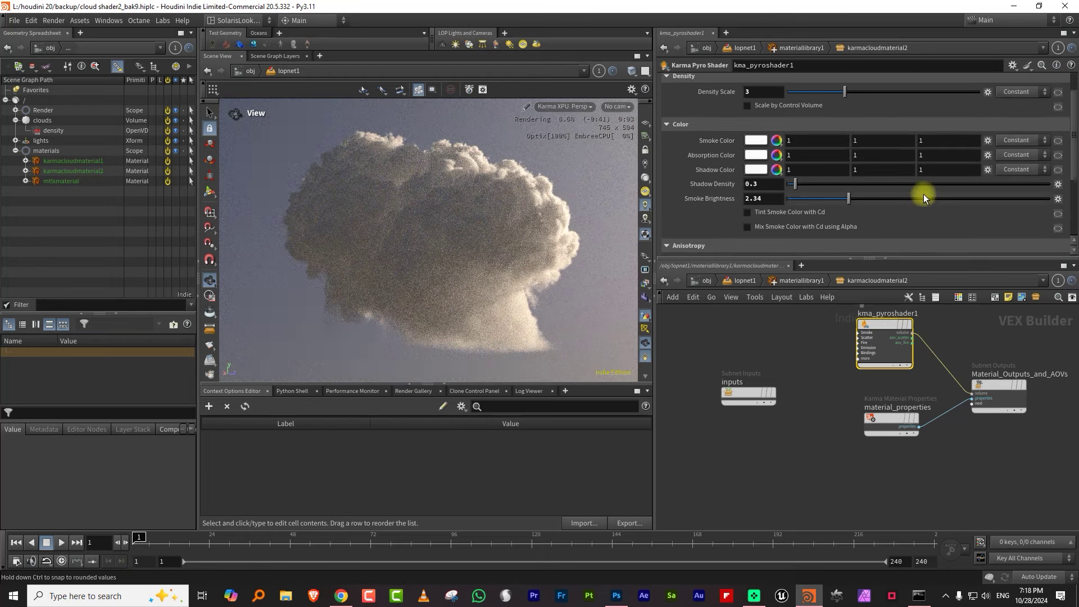
pyautogui.click(923, 199)
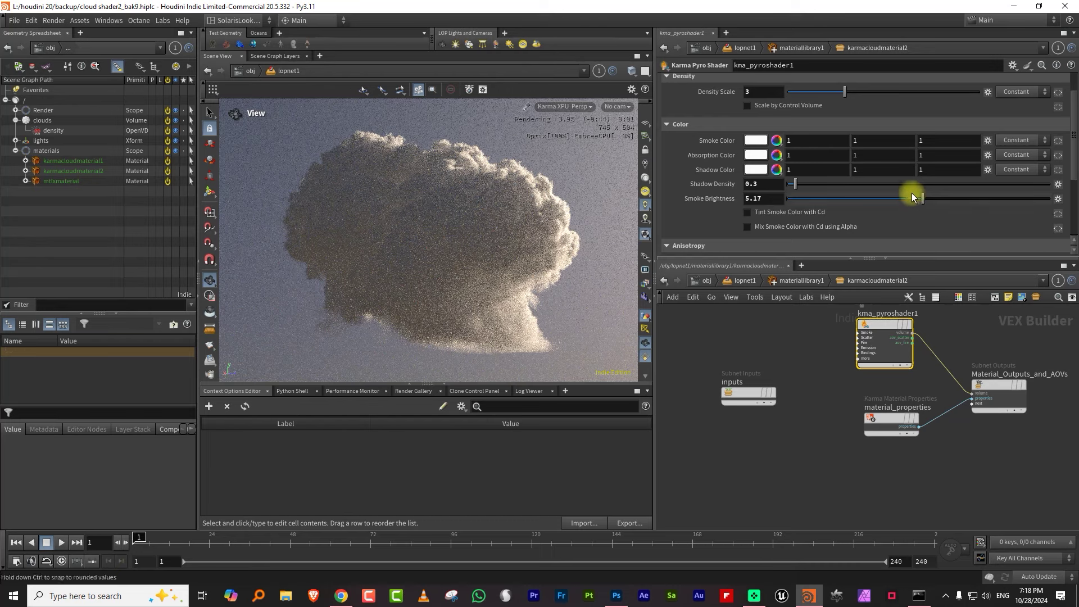
pyautogui.click(817, 92)
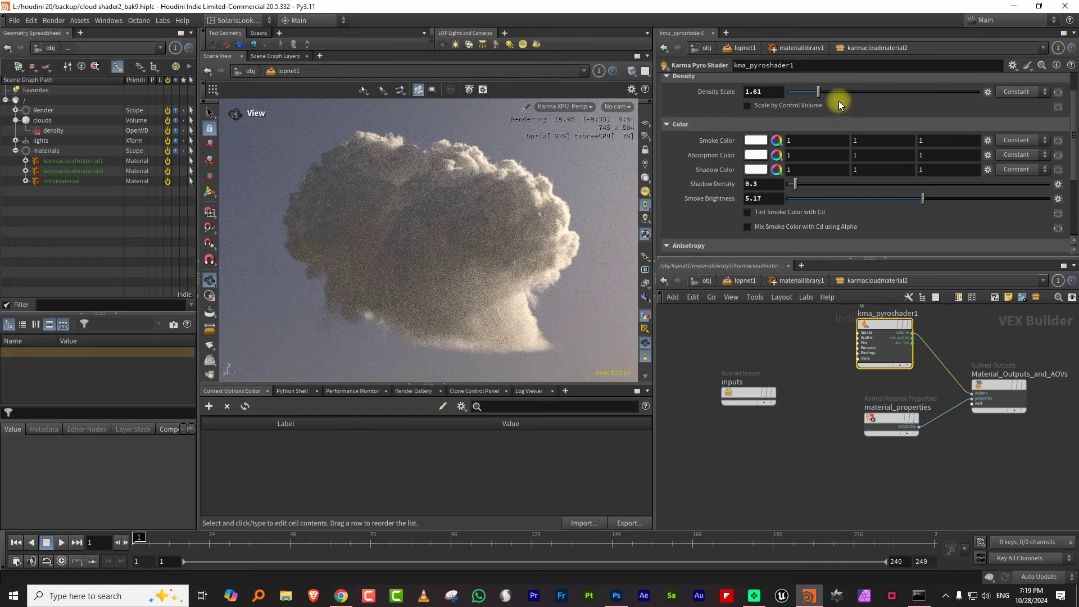
pyautogui.click(833, 92)
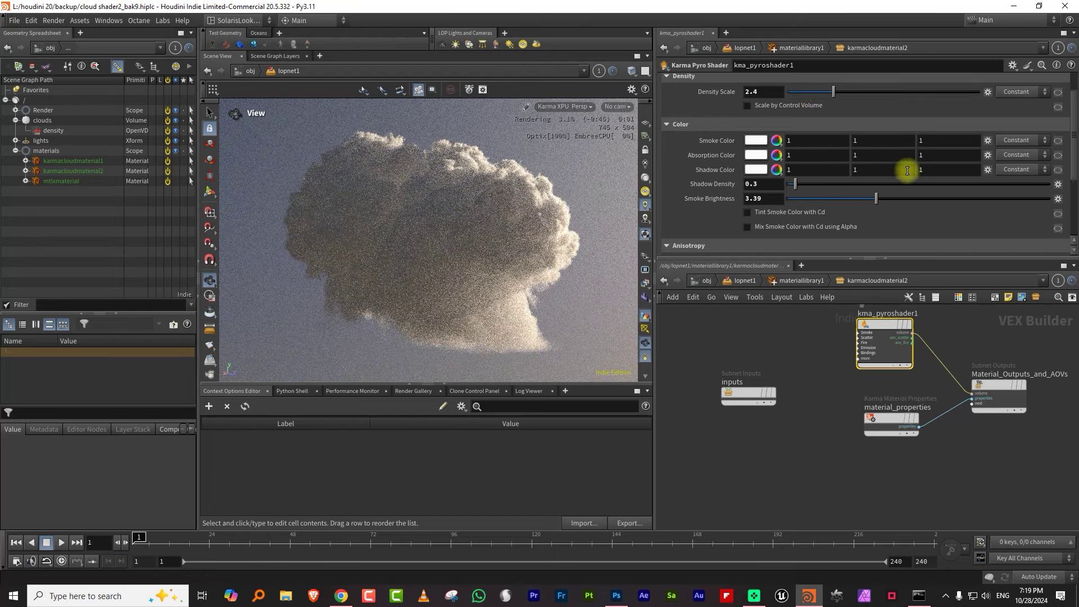
# - Raise the multiscatter Extinction Falloff of kma_pyroshader1 to about 0.674
pyautogui.scroll(-5, 1065, 180)
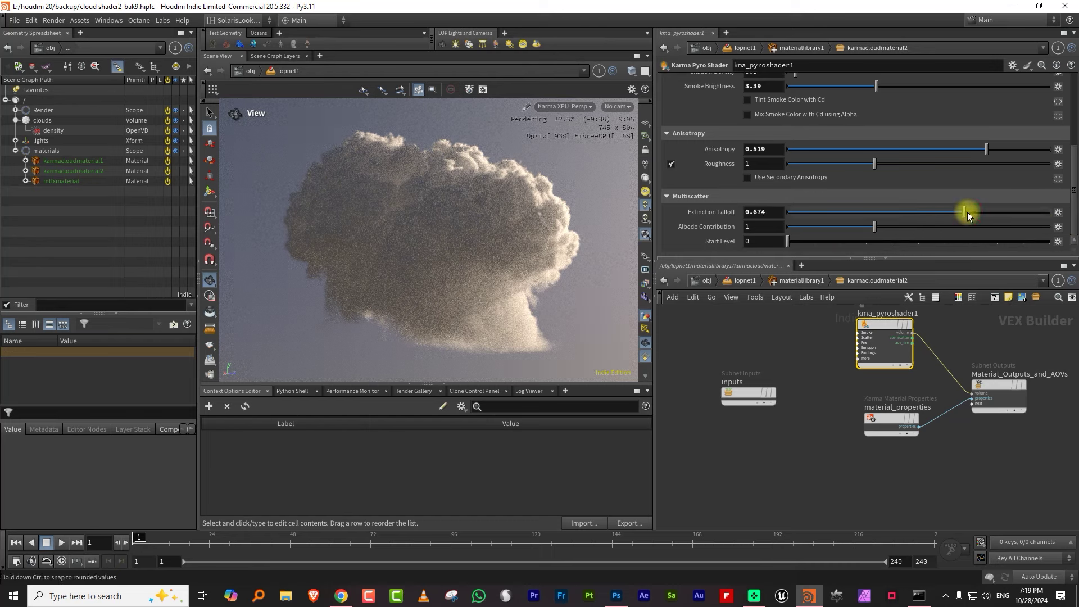
pyautogui.moveTo(962, 217); pyautogui.dragTo(965, 215)
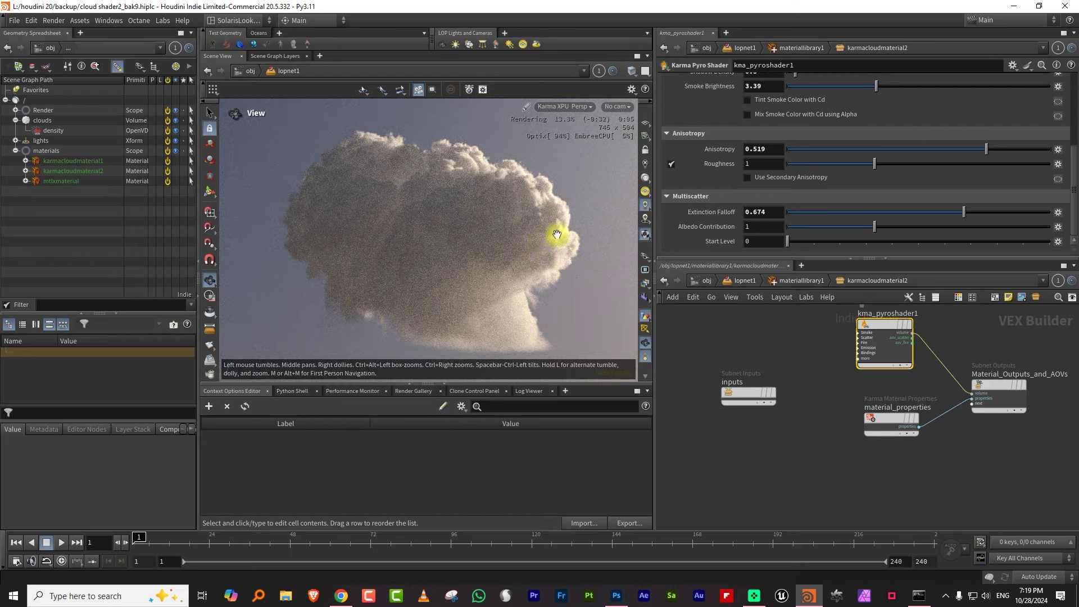
# - Return to lopnet1 and set the Solar Azimuth of karmaphysicalsky1 to about 133.7 so the sun lights the cloud from behind
pyautogui.click(743, 280)
pyautogui.moveTo(855, 423); pyautogui.dragTo(812, 445)
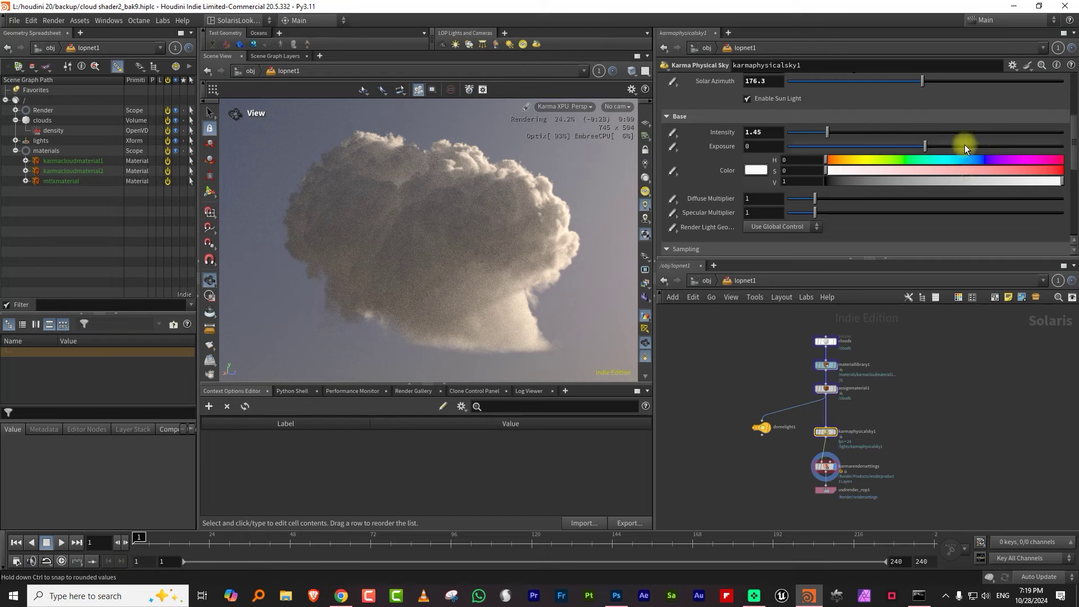
pyautogui.scroll(5, 1062, 130)
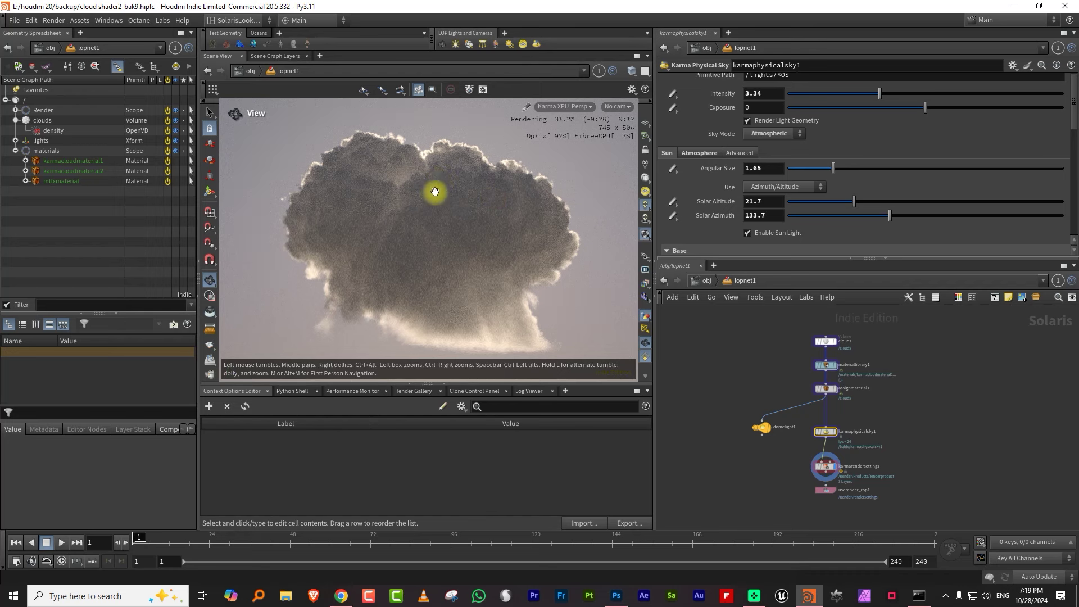
# - Reopen karmacloudmaterial2 in materiallibrary1, test the pyro shader's multiscatter Extinction Falloff at 0, and set it to about 0.749
pyautogui.click(825, 365)
pyautogui.doubleClick(826, 365)
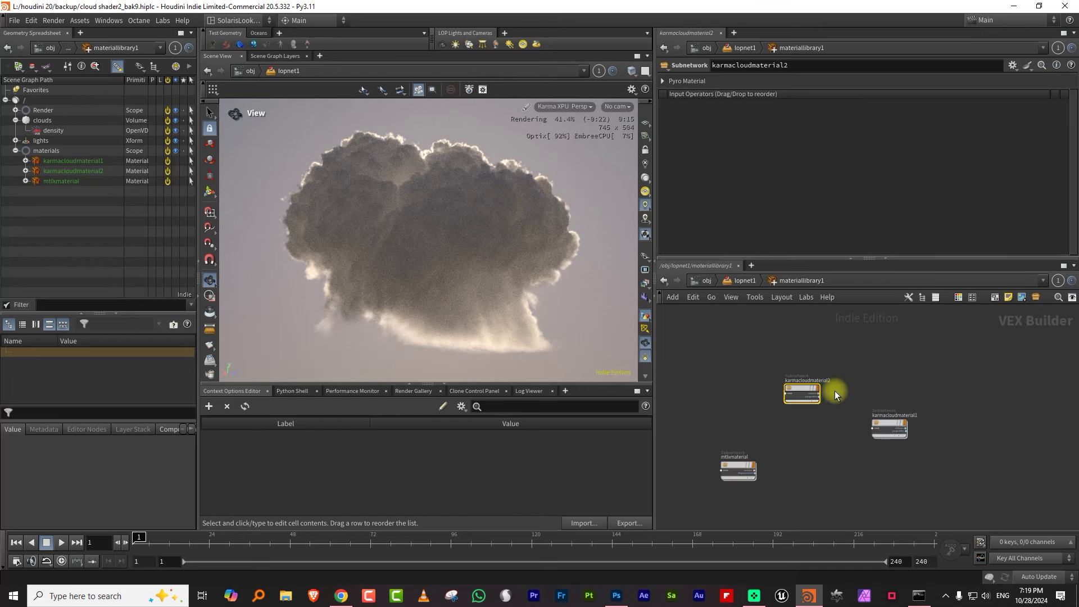
pyautogui.doubleClick(803, 391)
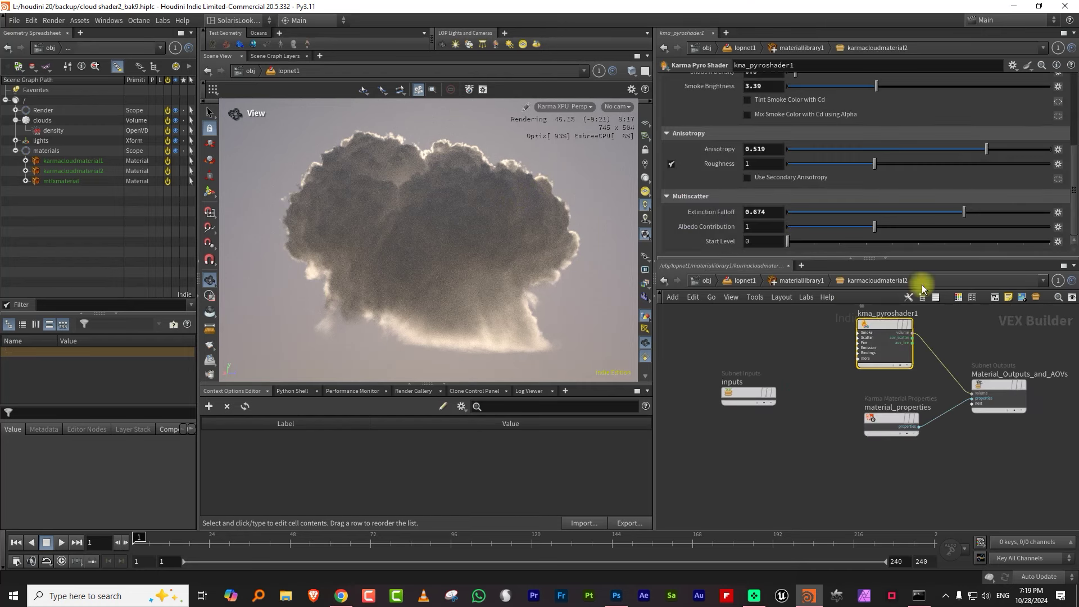
pyautogui.click(766, 212)
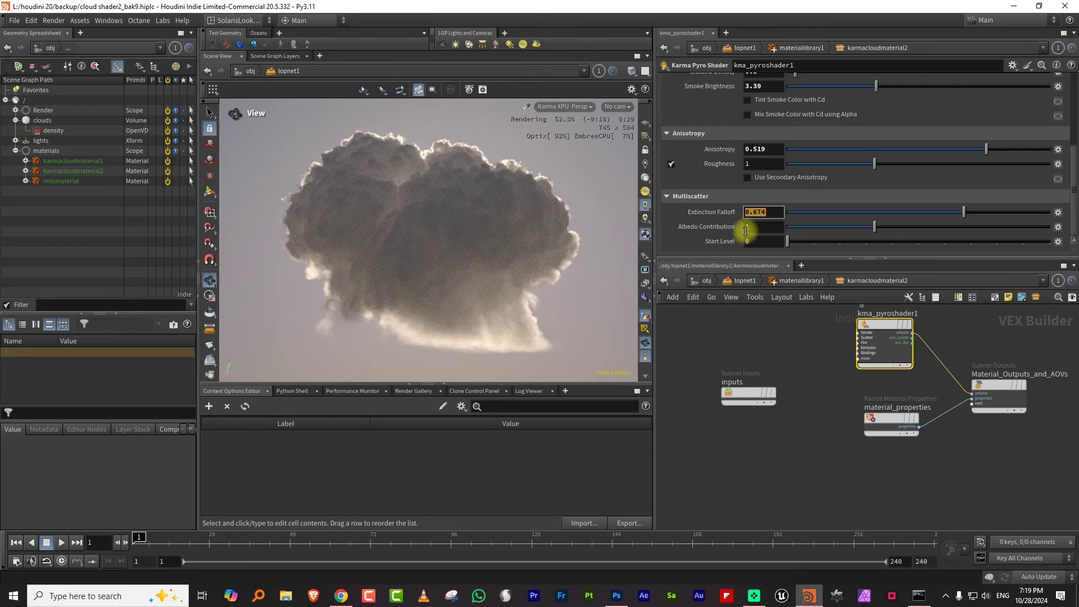
pyautogui.write('0')
pyautogui.press('Return')
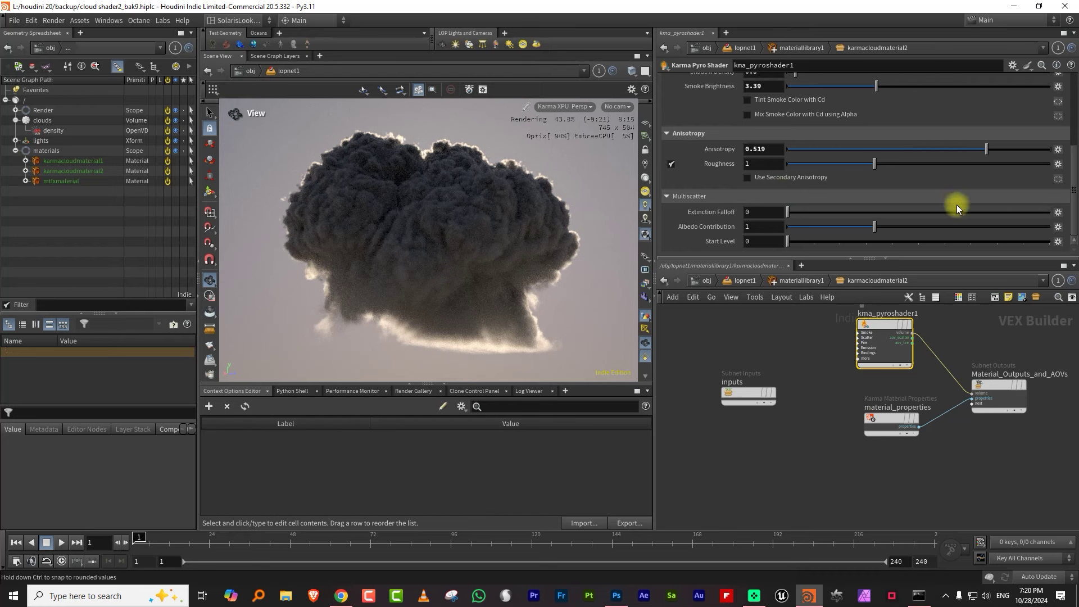
pyautogui.click(985, 212)
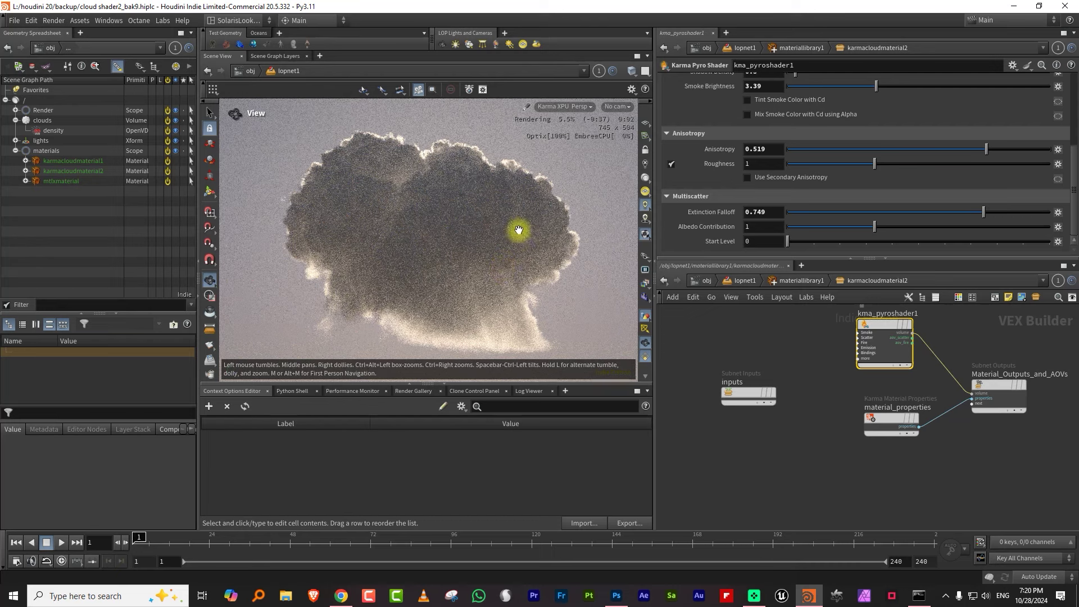
# - Test the multiscatter Albedo Contribution near 0.412 and 1.416, ending at 1.1
pyautogui.click(824, 227)
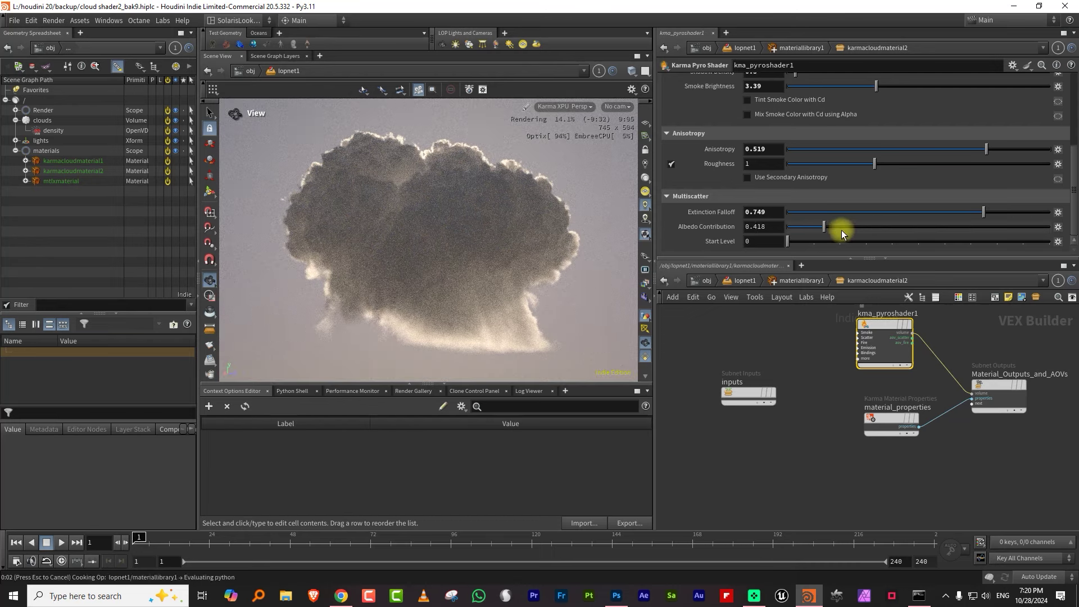
pyautogui.scroll(-1, 857, 231)
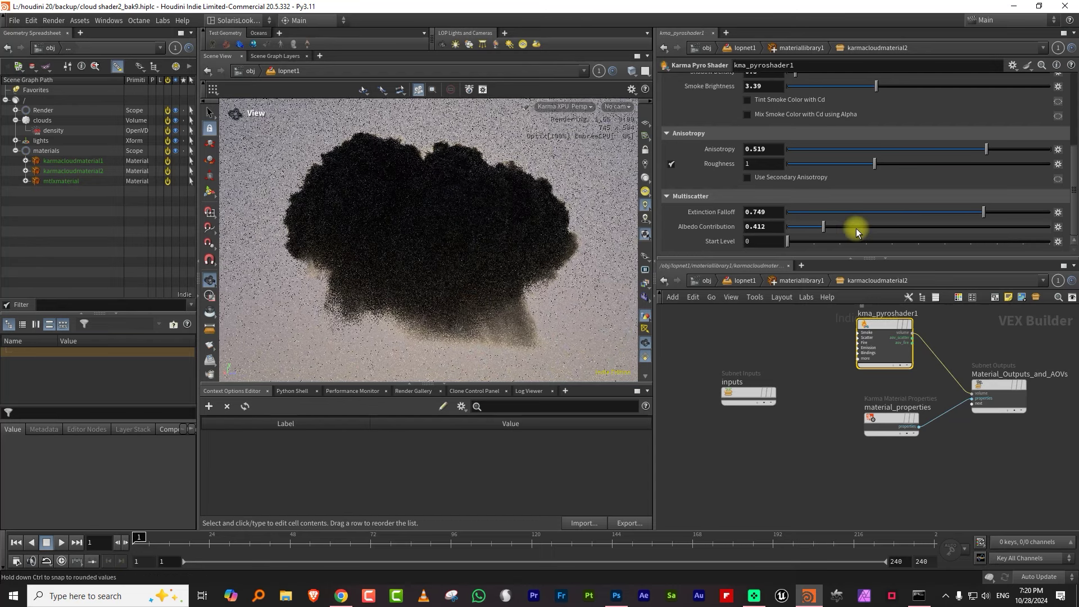
pyautogui.click(912, 227)
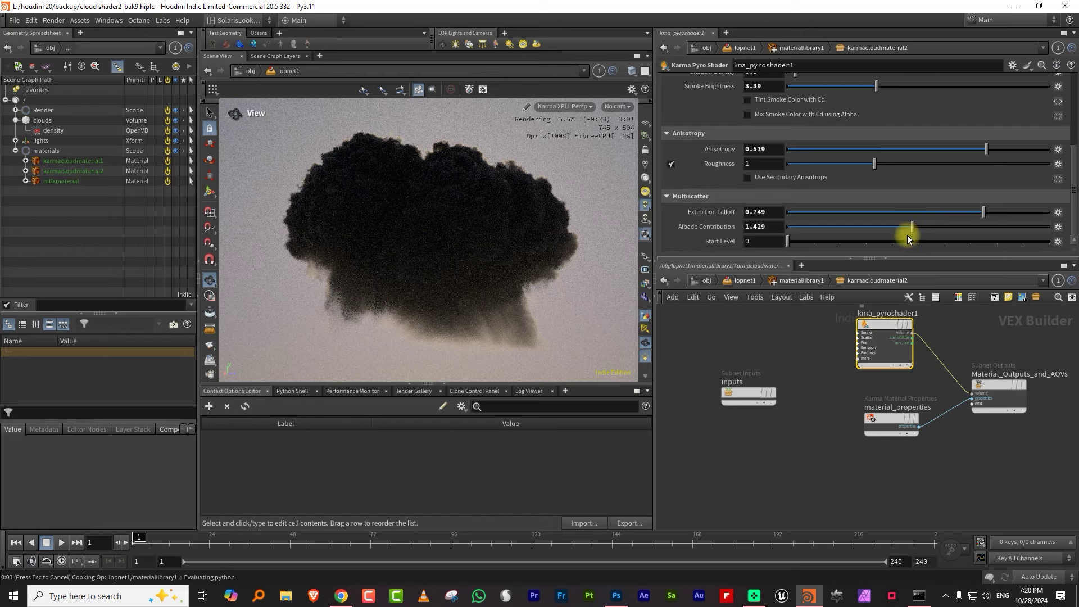
pyautogui.moveTo(907, 239); pyautogui.dragTo(905, 242)
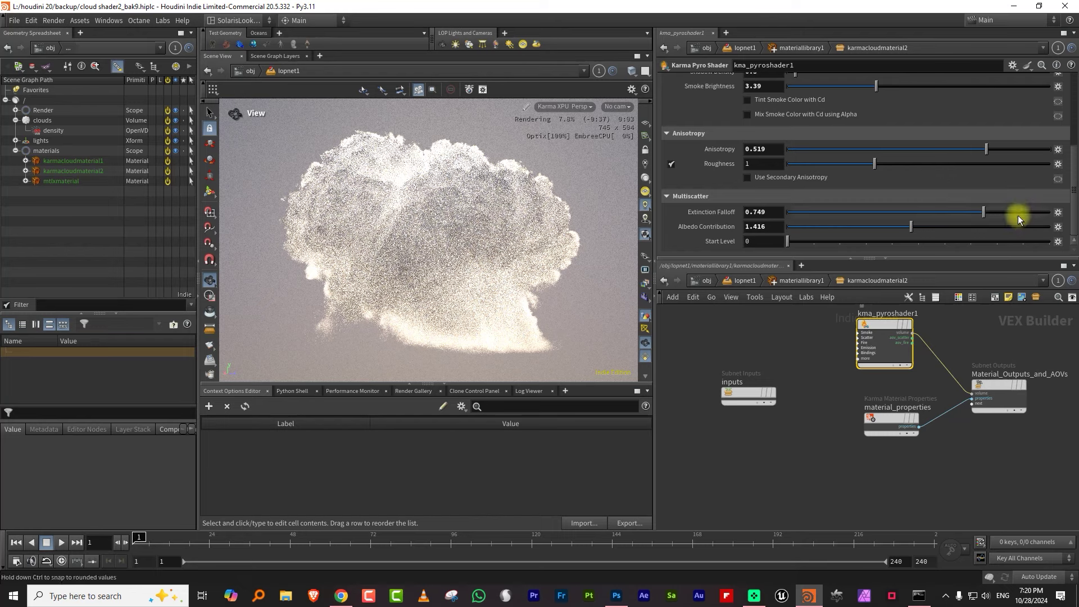
pyautogui.click(746, 229)
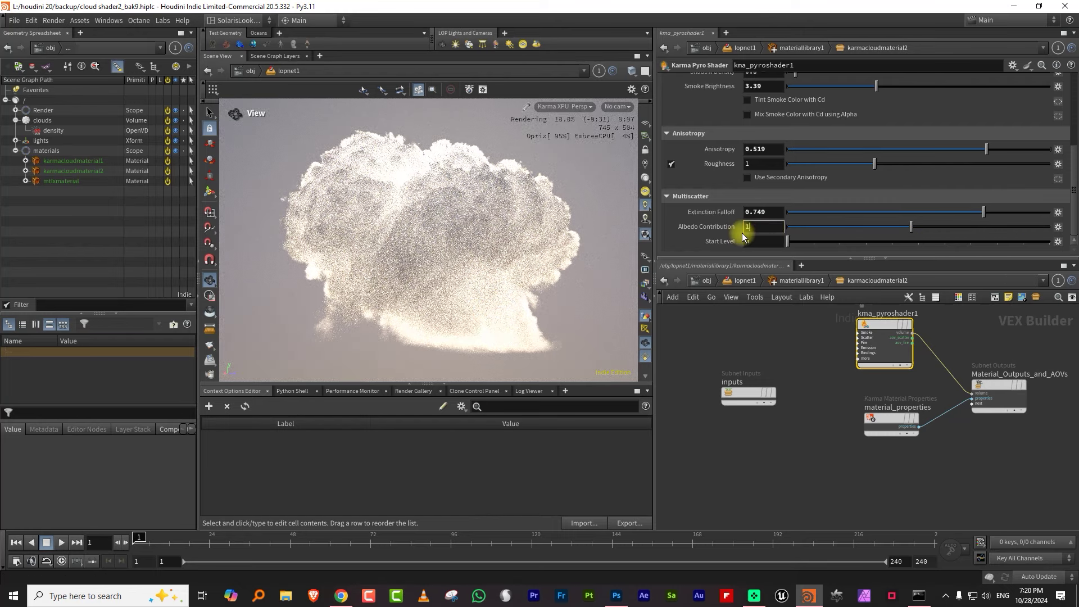
pyautogui.press('Return')
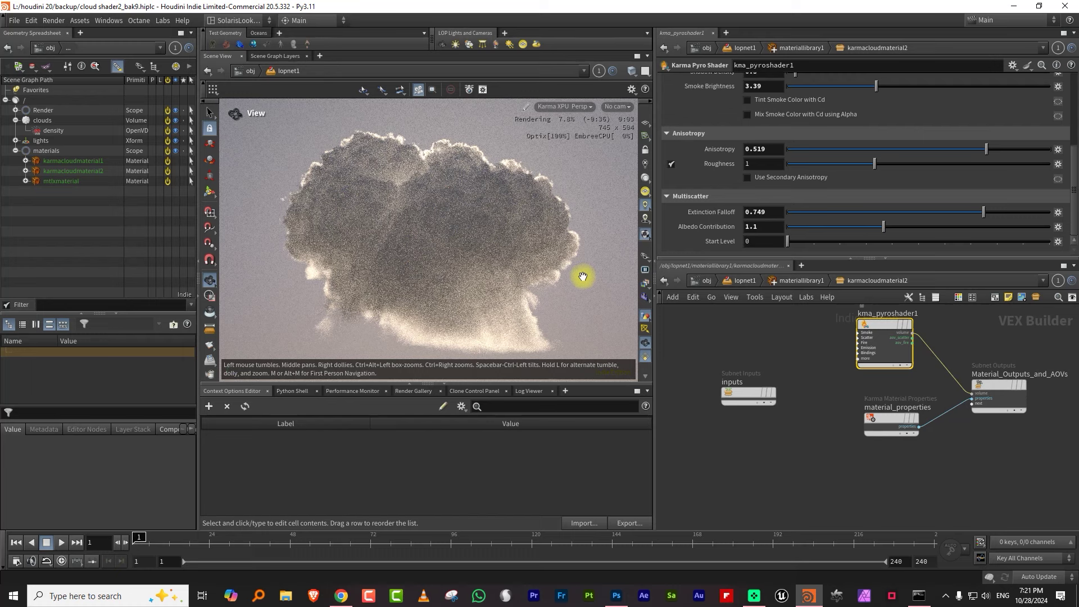
pyautogui.moveTo(1073, 171); pyautogui.dragTo(1074, 116)
pyautogui.moveTo(756, 143); pyautogui.dragTo(759, 173)
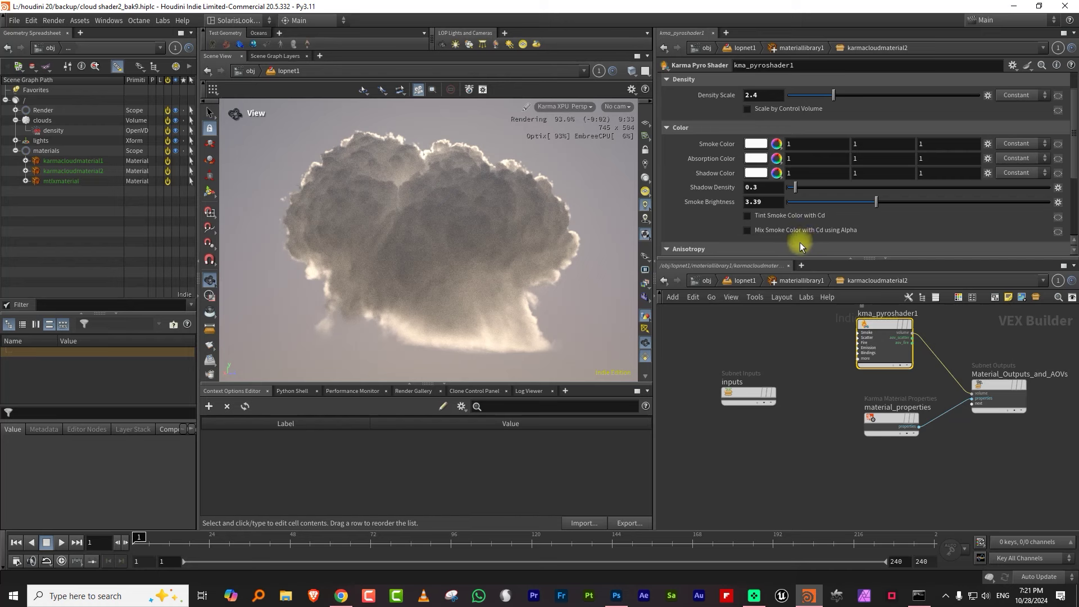
# - Return to lopnet1 and set the Solar Azimuth of karmaphysicalsky1 to about 195.4 and its Solar Altitude to about 4.8
pyautogui.click(743, 281)
pyautogui.click(825, 431)
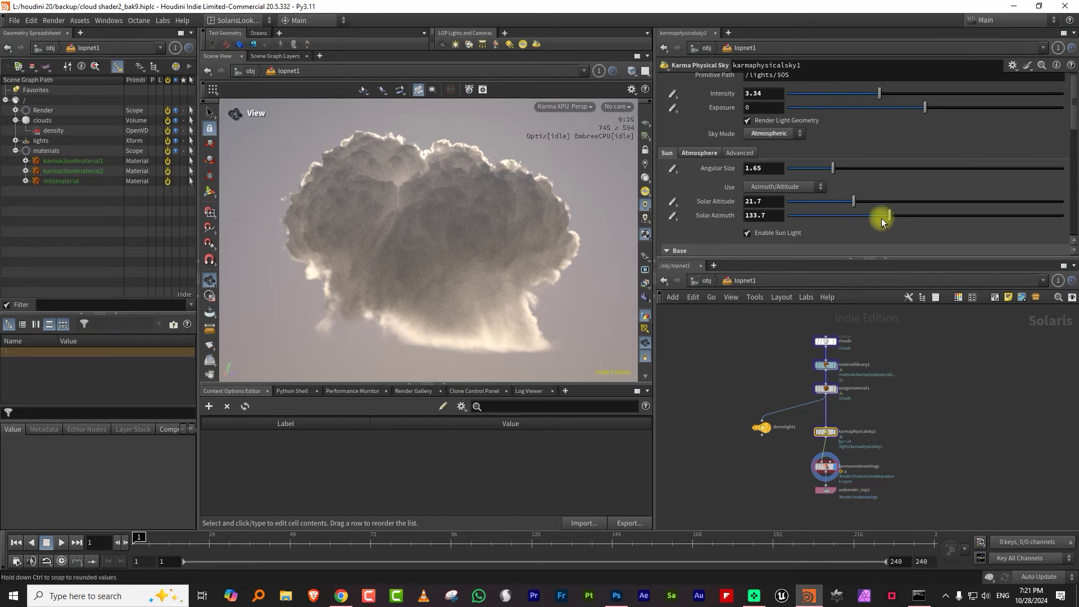
pyautogui.click(961, 215)
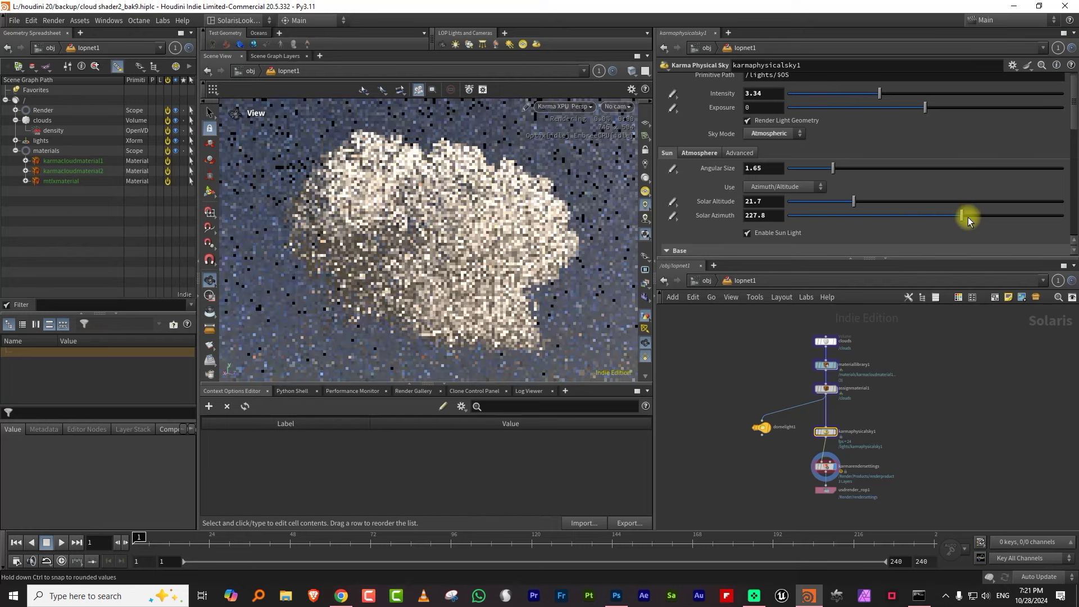
pyautogui.click(937, 215)
pyautogui.moveTo(888, 203); pyautogui.dragTo(803, 203)
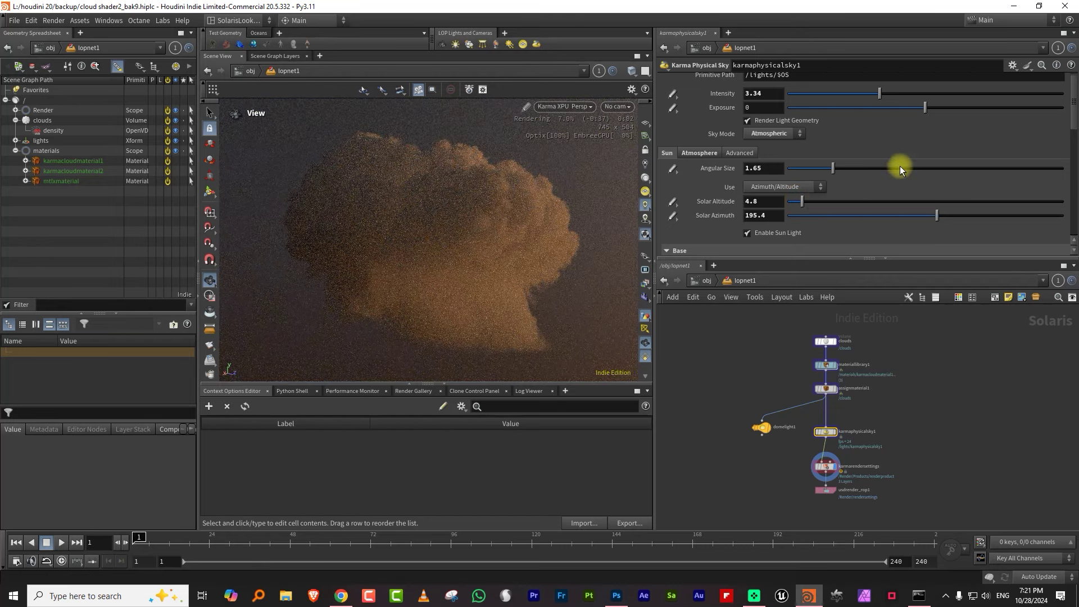
# - Review the Atmosphere settings of karmaphysicalsky1 with the parameter area enlarged, and switch its Sky Mode to Dome Light
pyautogui.click(711, 157)
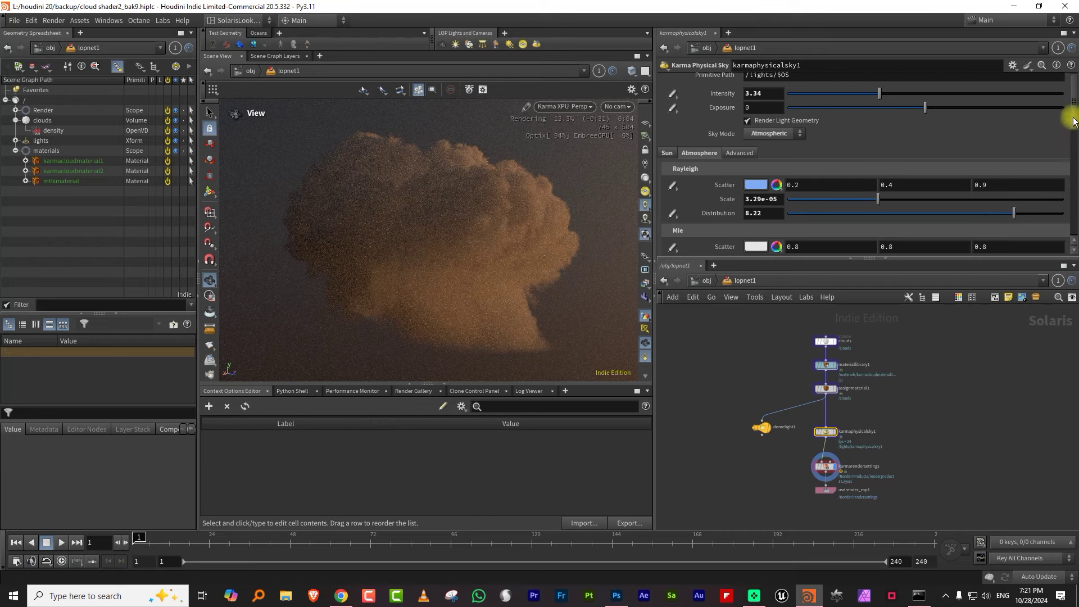
pyautogui.scroll(-3, 1070, 154)
pyautogui.scroll(2, 1072, 141)
pyautogui.scroll(1, 1074, 133)
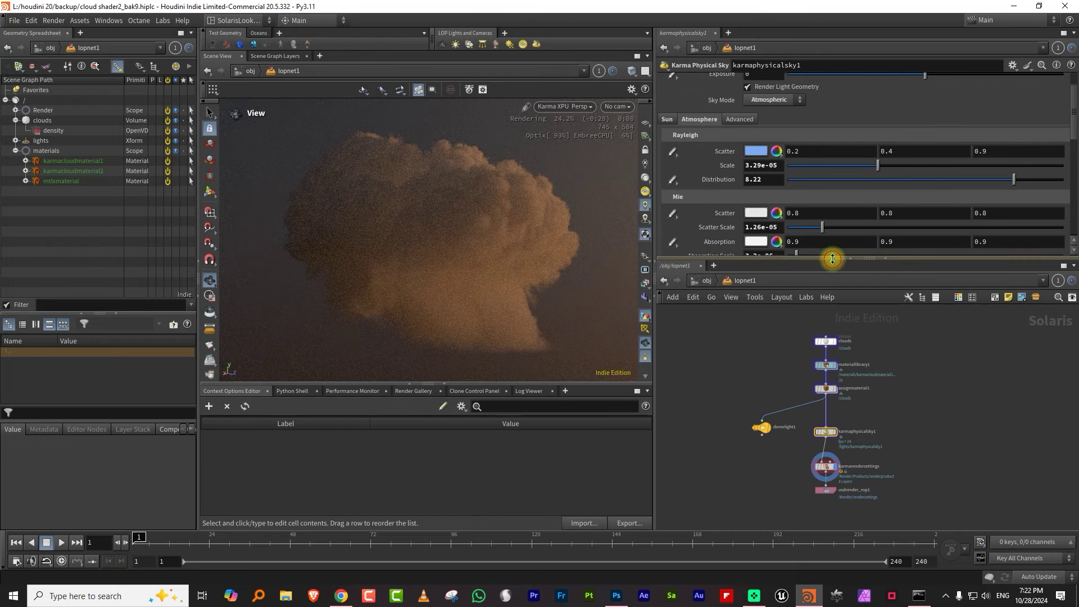
pyautogui.moveTo(829, 258); pyautogui.dragTo(836, 337)
pyautogui.scroll(2, 1073, 133)
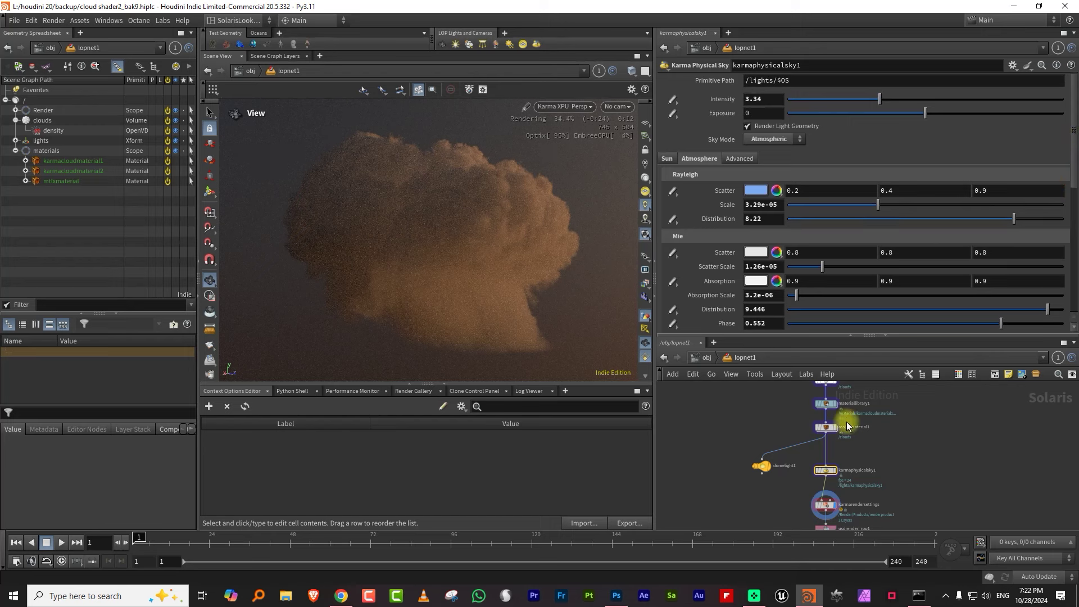
pyautogui.click(761, 140)
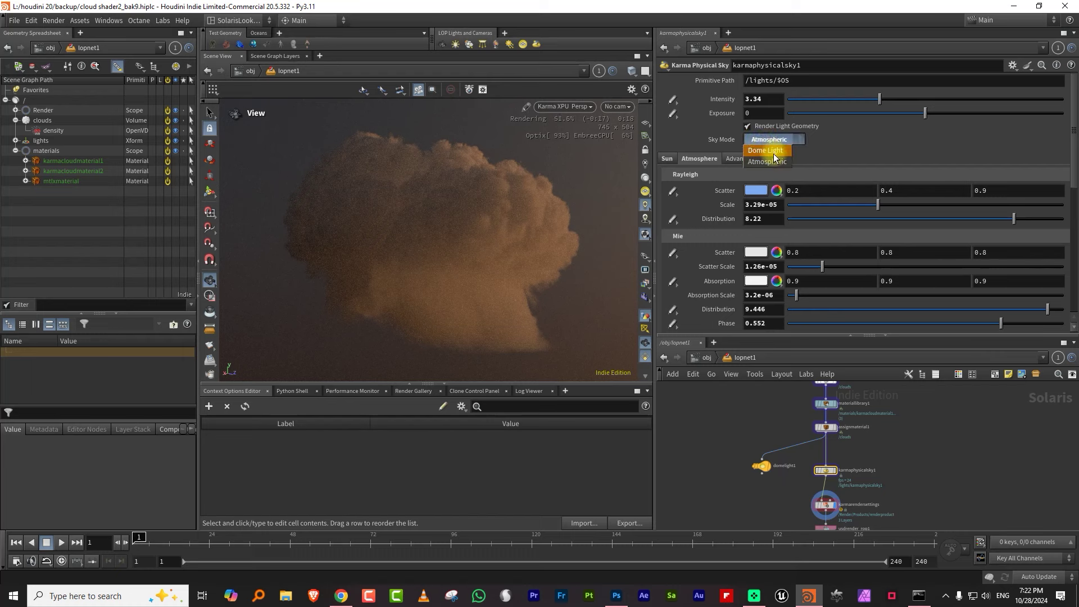
pyautogui.click(774, 155)
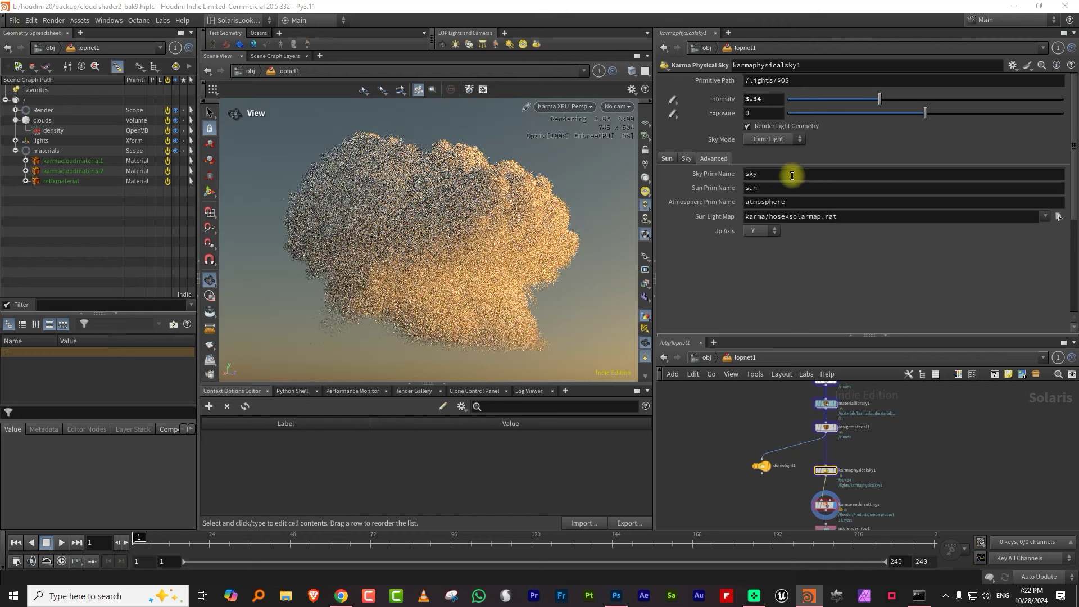
# - Set the sun's Solar Azimuth to about 141.8 and Solar Altitude to about 24.1, with the sky's overall Intensity at about 1.82
pyautogui.click(686, 160)
pyautogui.click(667, 160)
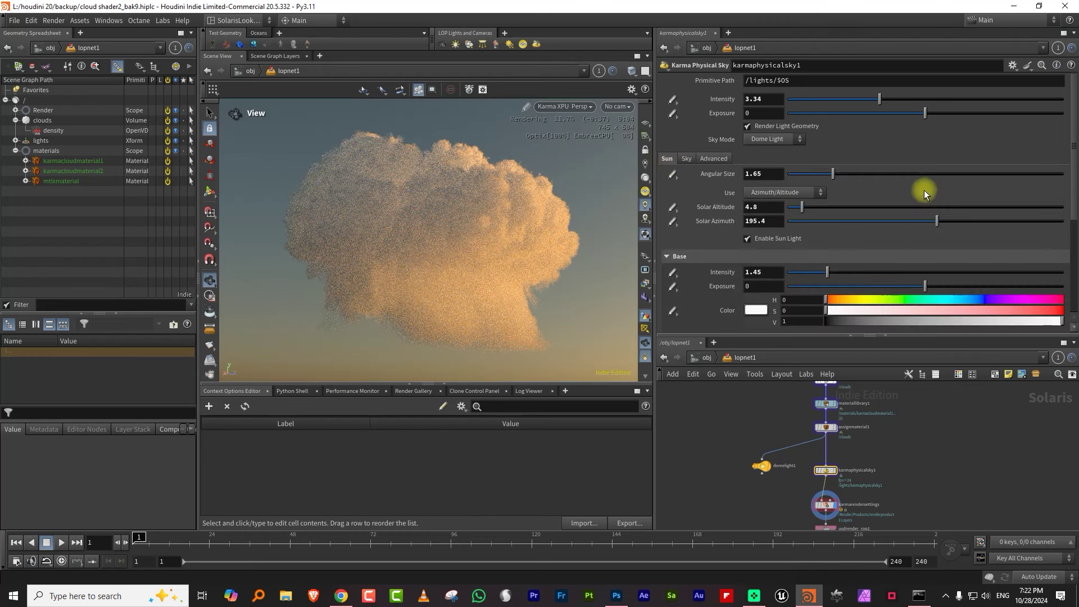
pyautogui.moveTo(992, 222); pyautogui.dragTo(897, 223)
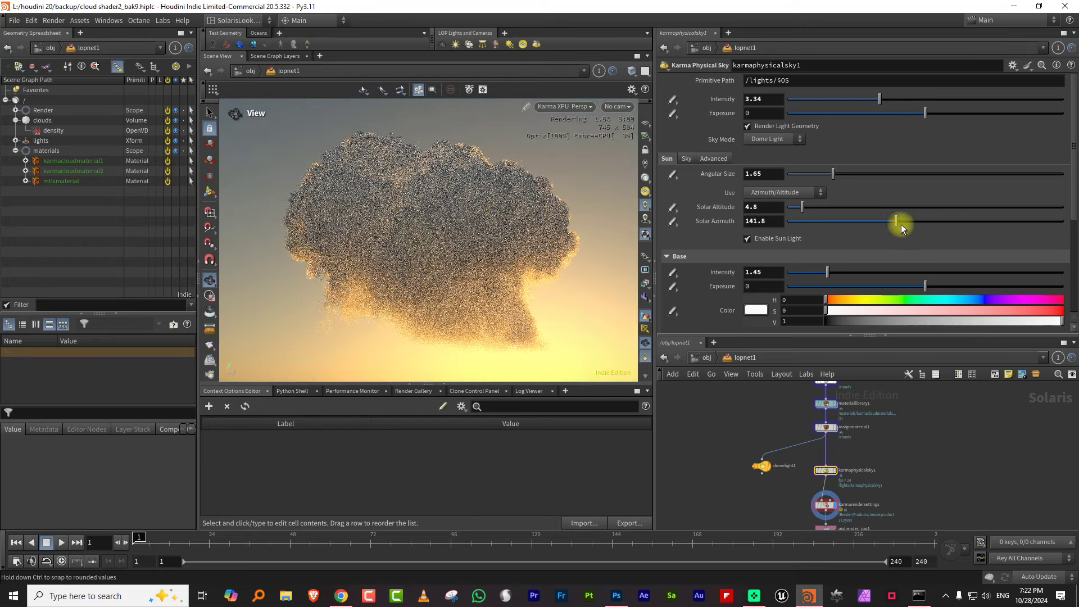
pyautogui.click(835, 207)
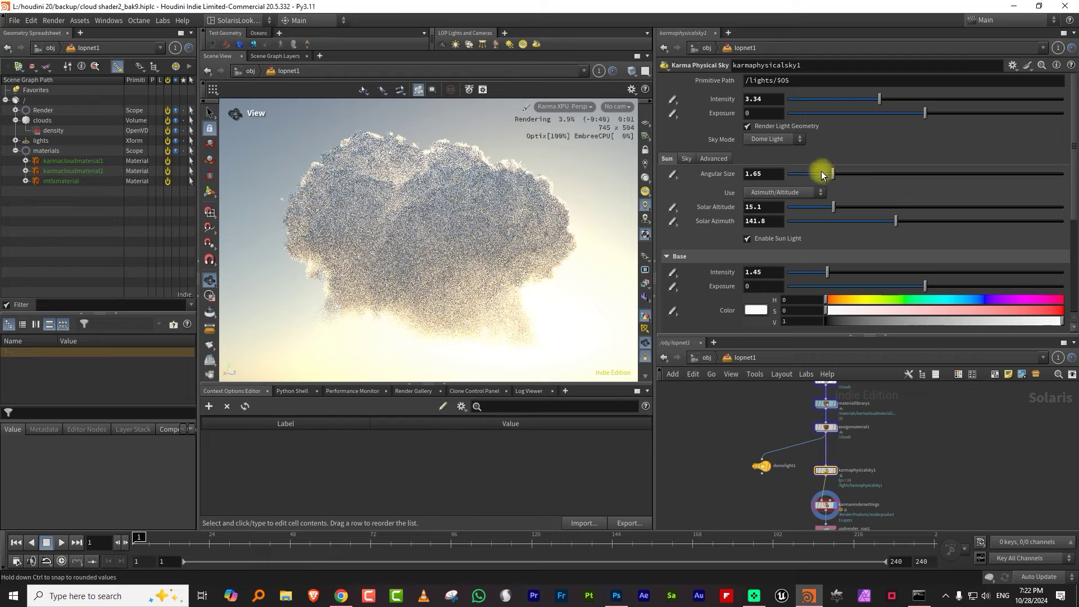
pyautogui.click(836, 98)
pyautogui.moveTo(836, 96); pyautogui.dragTo(834, 106)
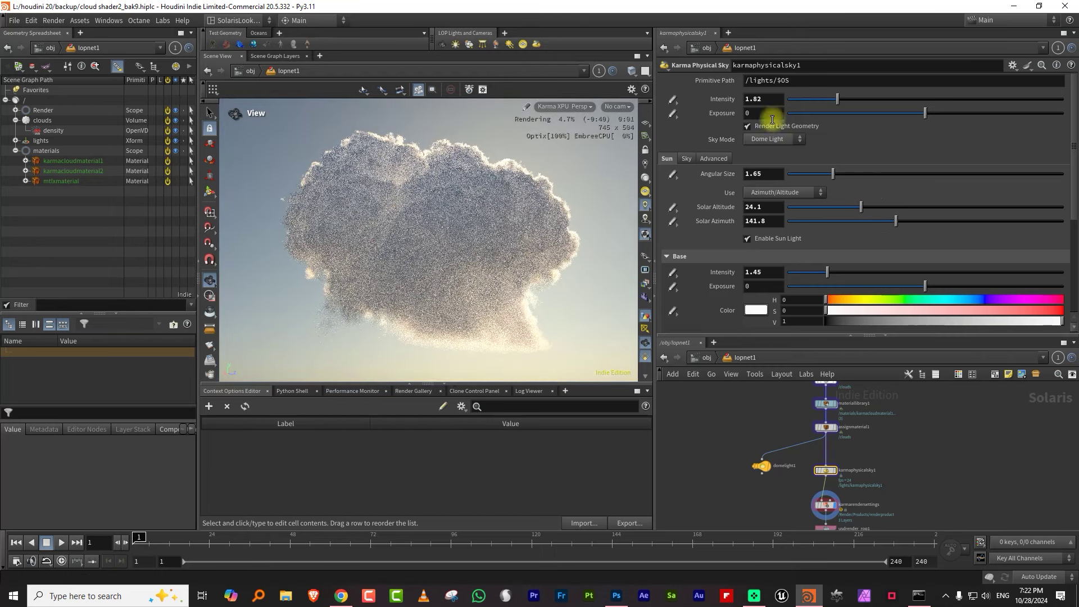
# - Set the Solar Azimuth to about 213.8 and the sun's Base Intensity to about 1.22
pyautogui.click(951, 221)
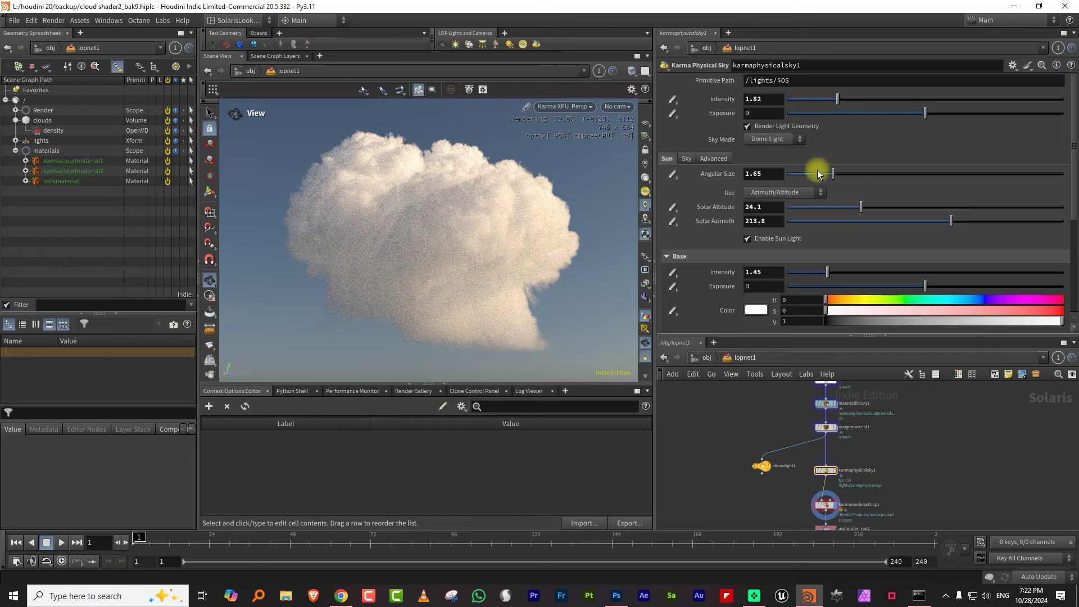
pyautogui.moveTo(1072, 148); pyautogui.dragTo(1050, 198)
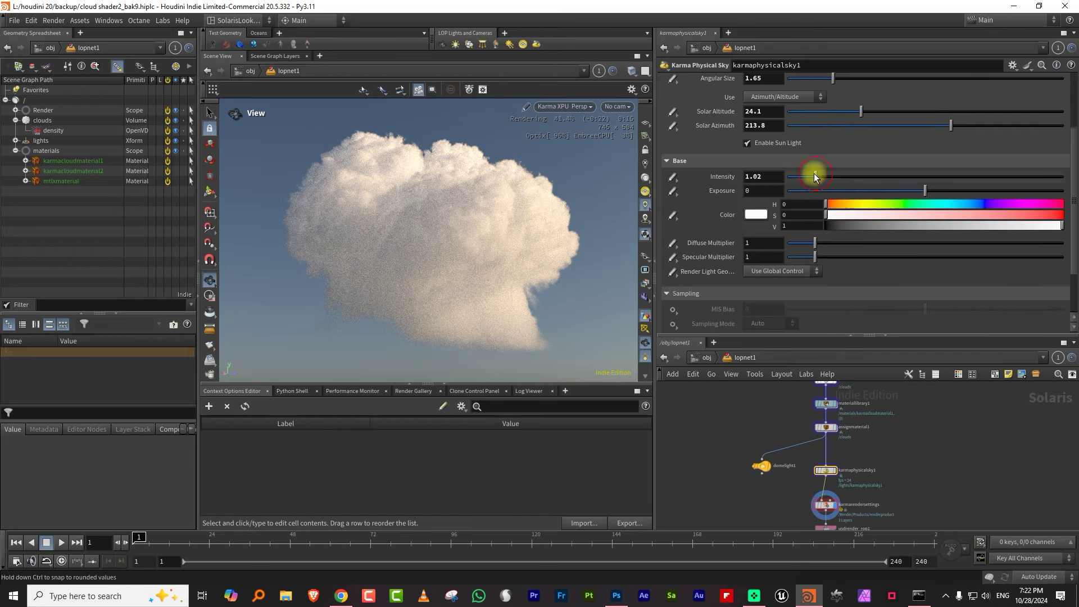
pyautogui.click(859, 176)
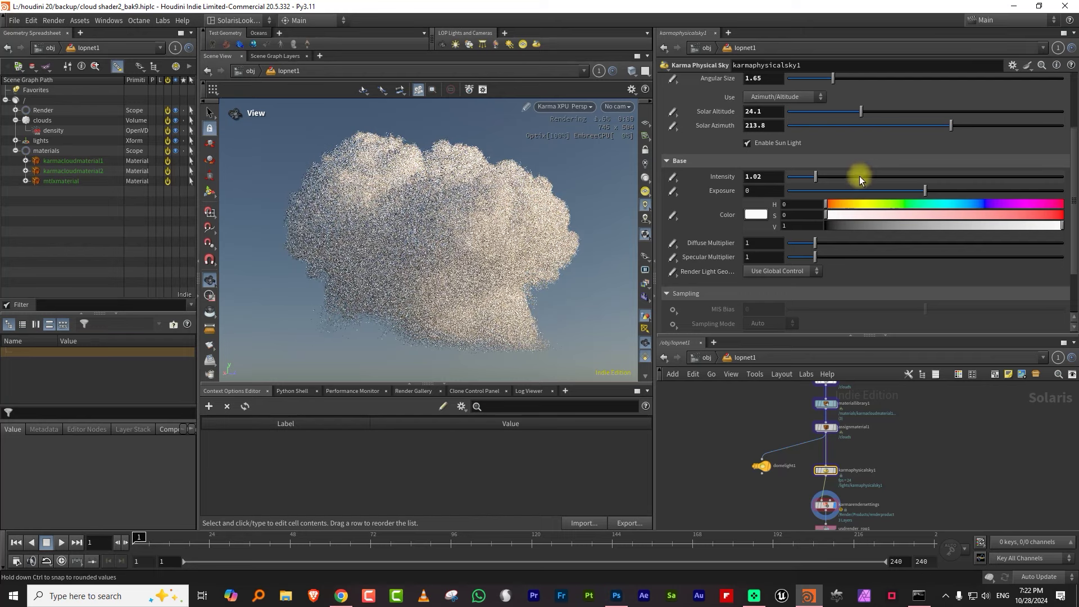
# - Try Solar Azimuth values near 146.9 and 243.2, settle on about 189.6, and reduce the sun's Angular Size to about 0.22
pyautogui.click(897, 126)
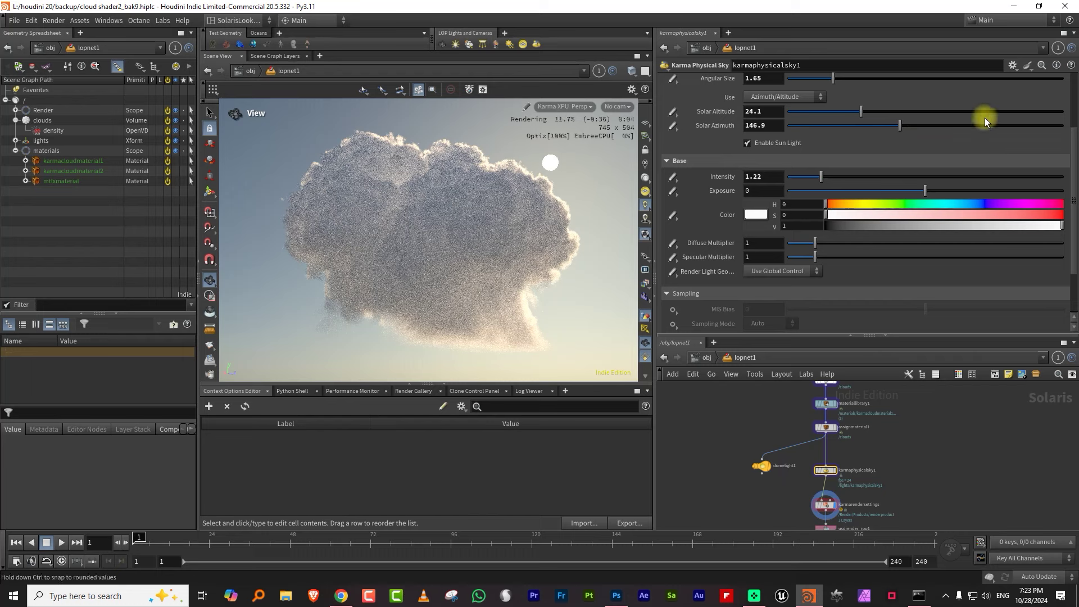
pyautogui.scroll(3, 1065, 138)
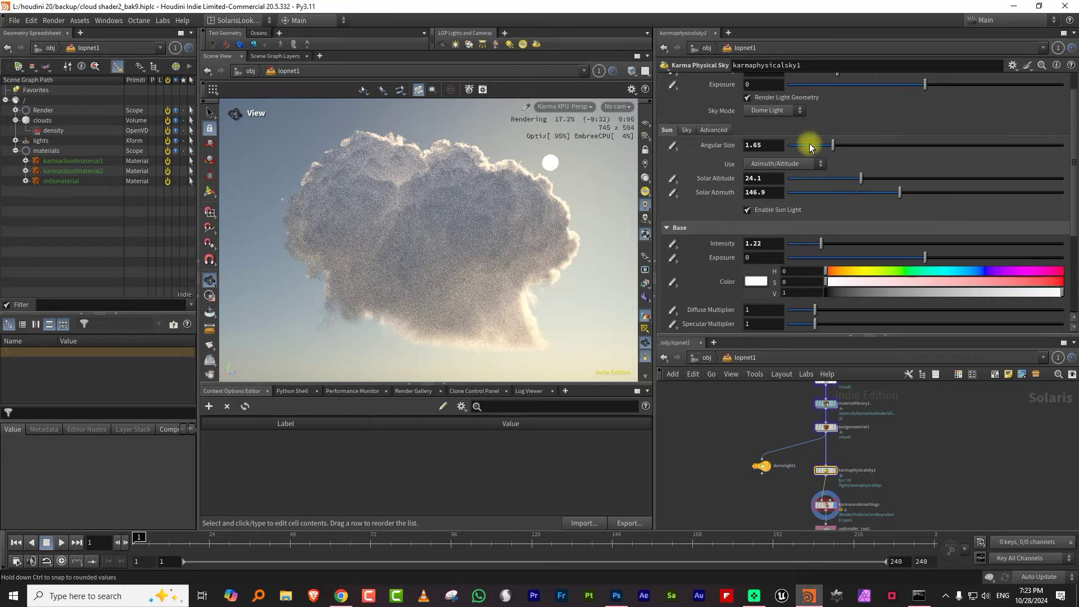
pyautogui.click(974, 192)
pyautogui.moveTo(966, 198); pyautogui.dragTo(968, 198)
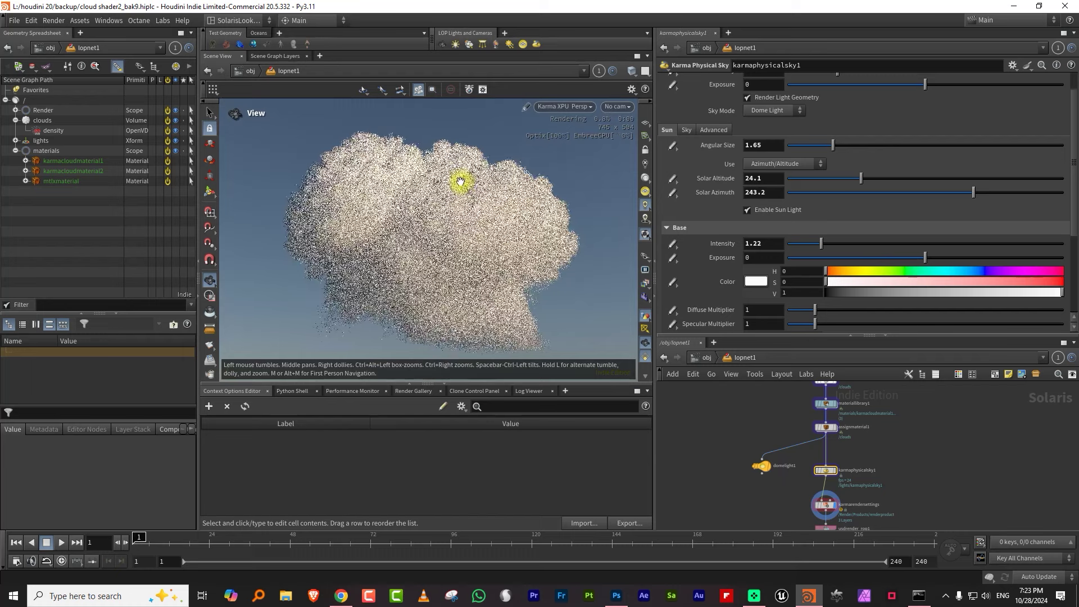
pyautogui.click(932, 193)
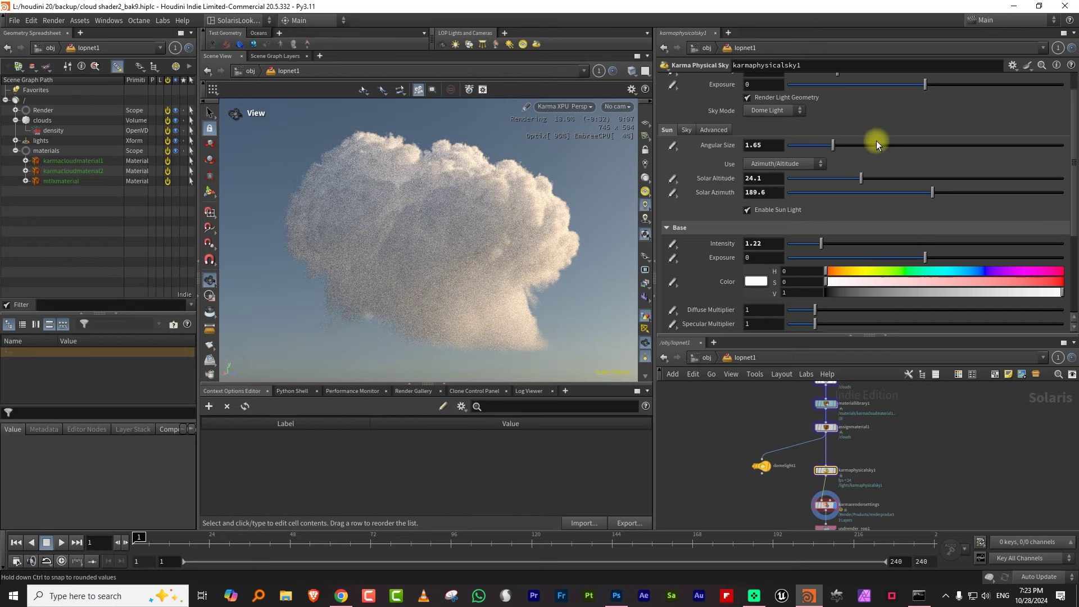
pyautogui.moveTo(797, 142); pyautogui.dragTo(792, 173)
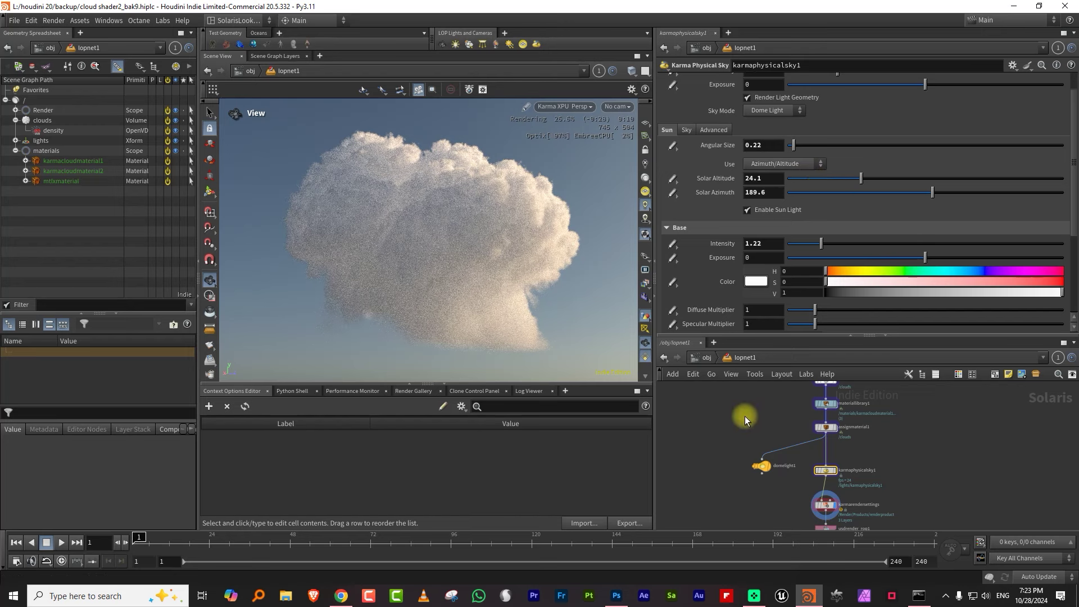
# - Show the parameters of the karmarendersettings node and enlarge the network area again
pyautogui.scroll(5, 860, 499)
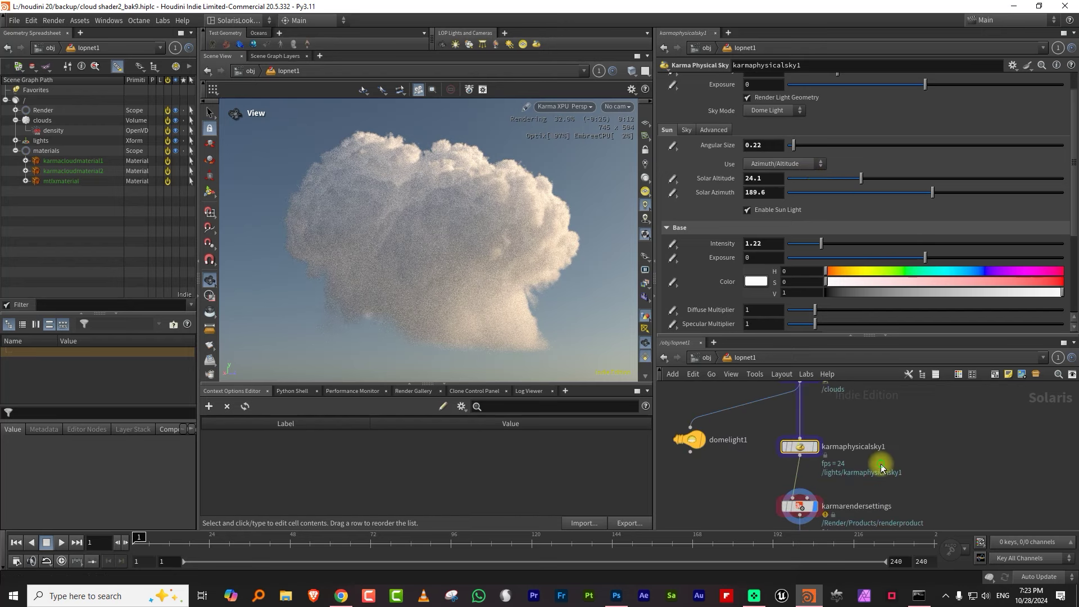
pyautogui.click(812, 447)
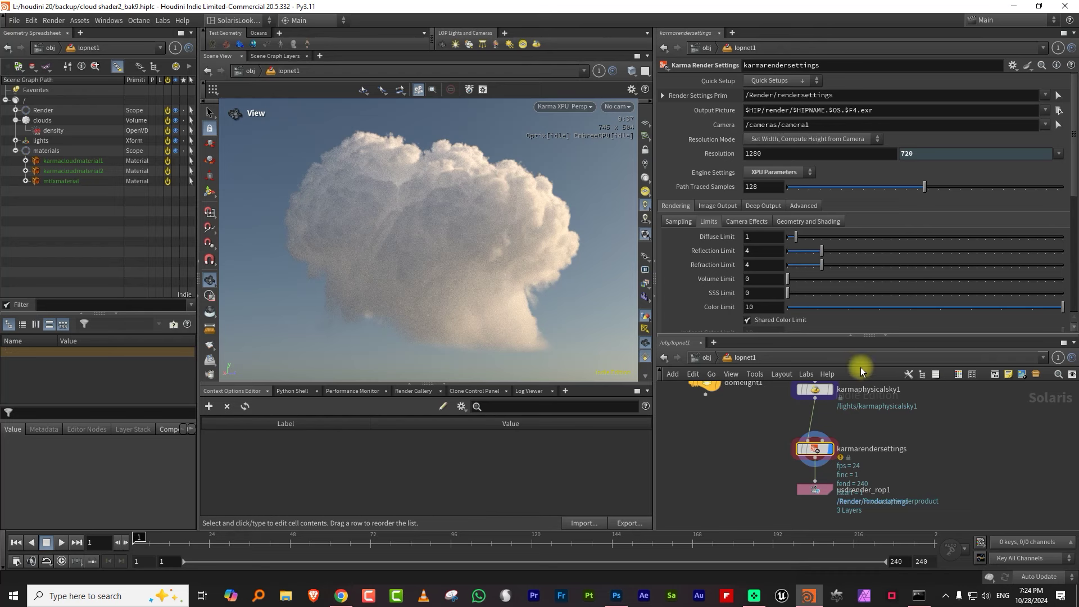
pyautogui.moveTo(798, 341); pyautogui.dragTo(872, 253)
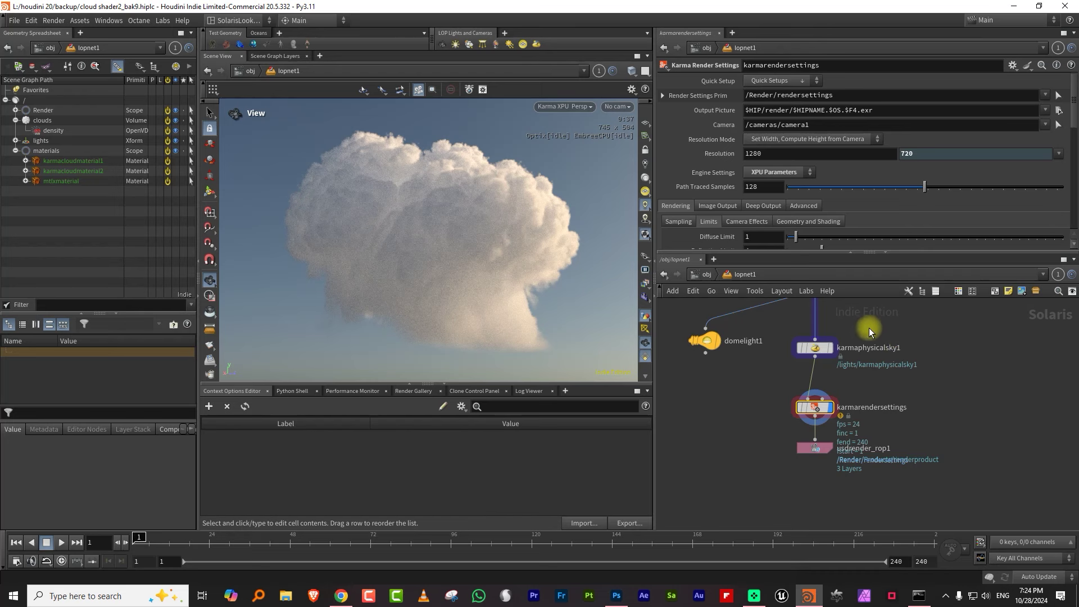
# - On the karmaphysicalsky1 node, raise the sun's Angular Size to about 8.29, try Solar Azimuth 251.3, and settle on about 205.7
pyautogui.scroll(3, 859, 323)
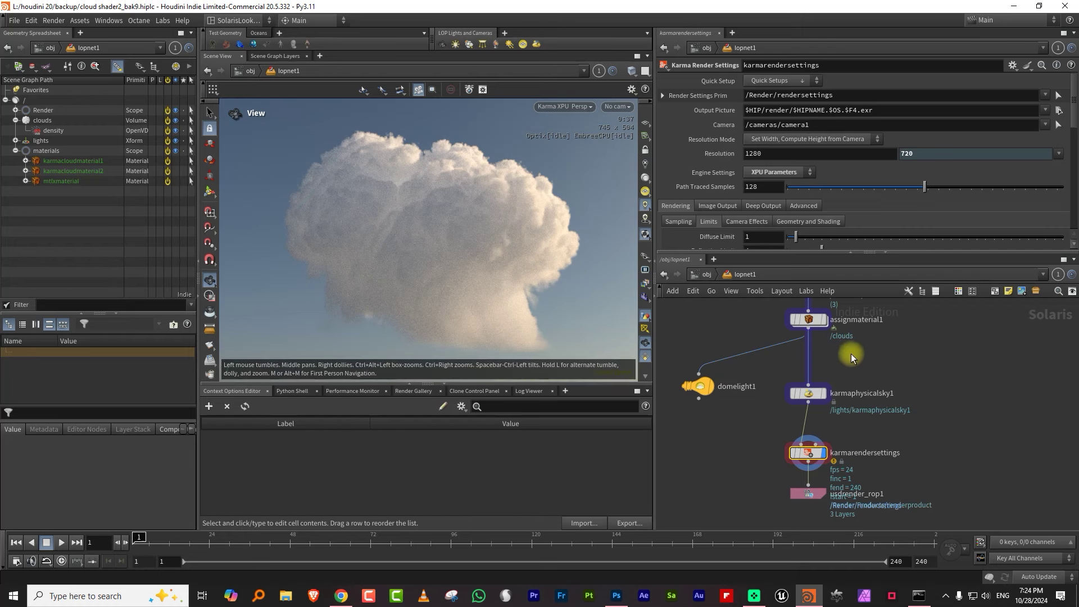
pyautogui.scroll(3, 848, 362)
pyautogui.moveTo(840, 428); pyautogui.dragTo(750, 472)
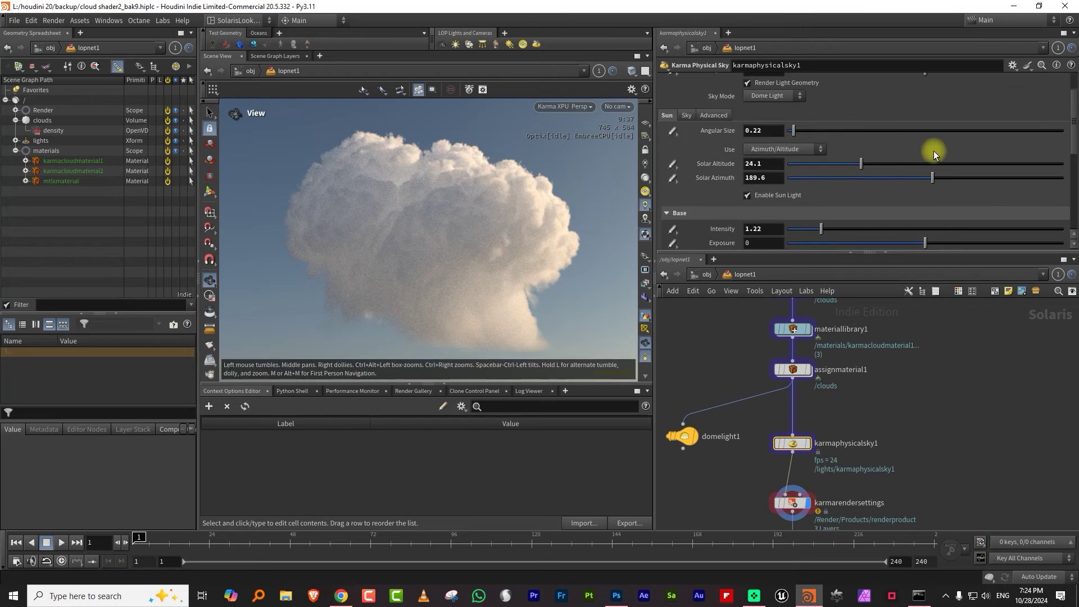
pyautogui.click(1016, 131)
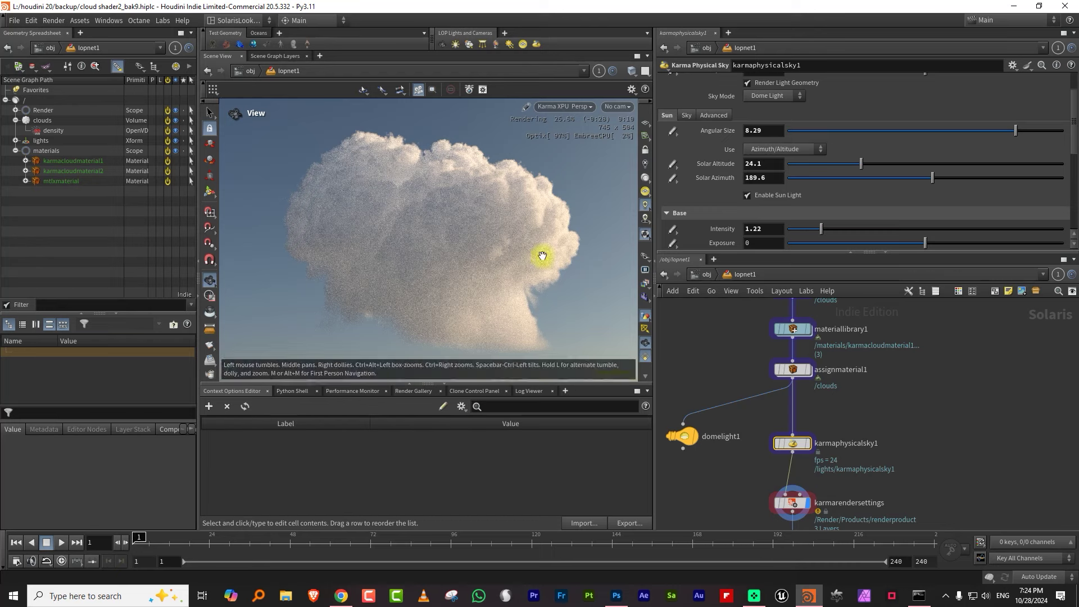
pyautogui.moveTo(1004, 178); pyautogui.dragTo(938, 197)
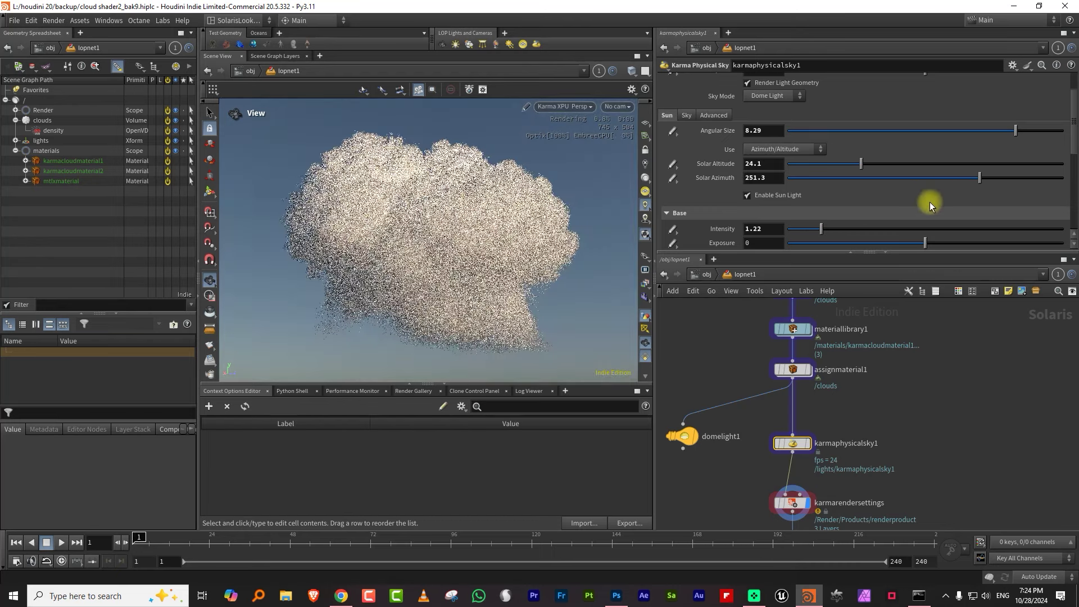
pyautogui.moveTo(979, 178); pyautogui.dragTo(945, 179)
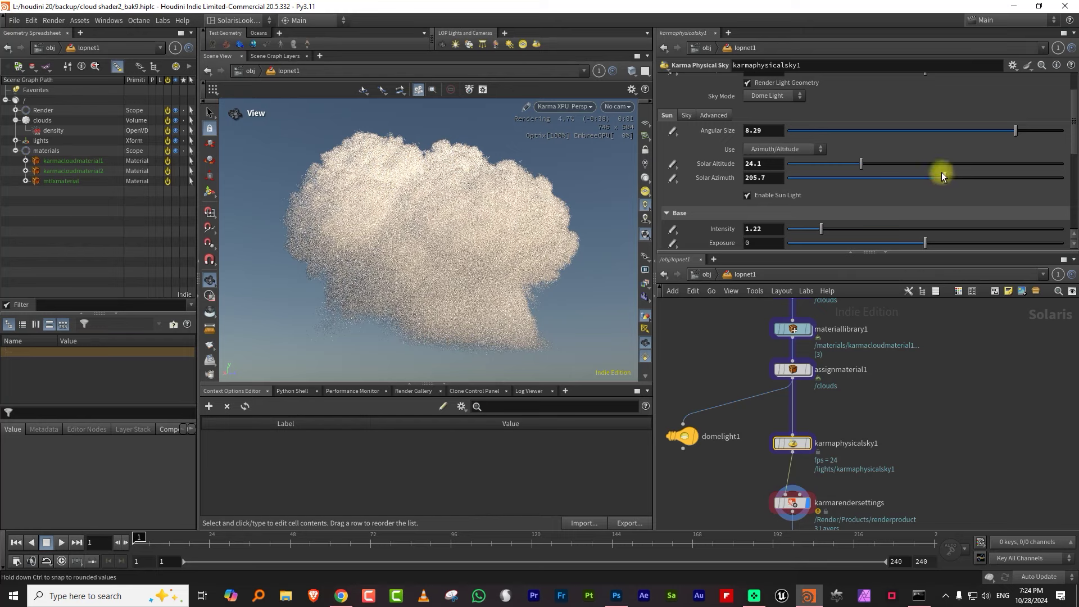
# - Compare sun Angular Size values of about 1.63 and 9.51, and settle on about 0.16
pyautogui.click(834, 130)
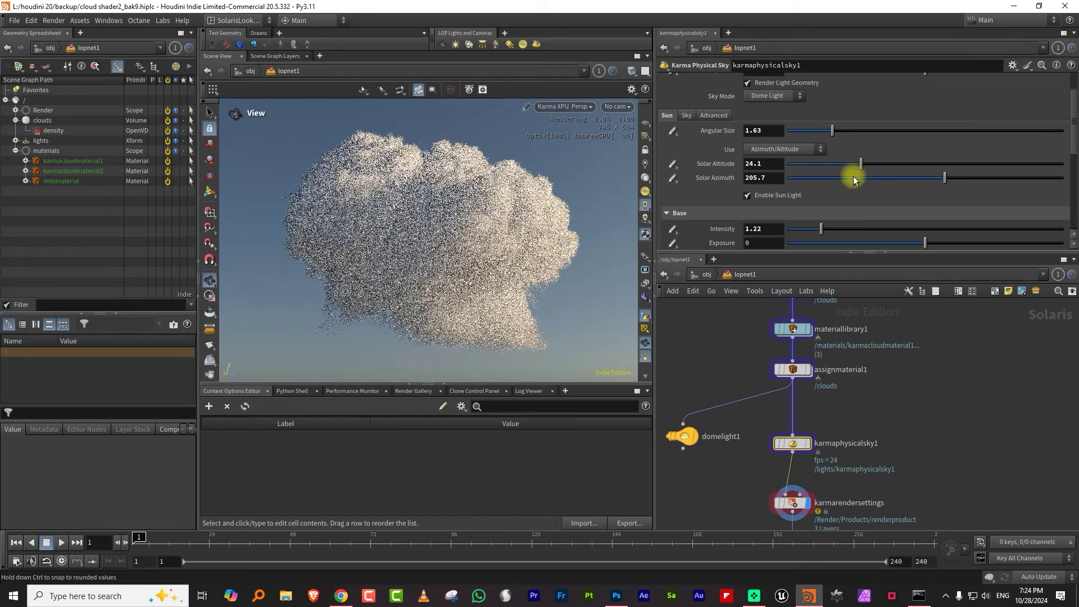
pyautogui.click(1049, 131)
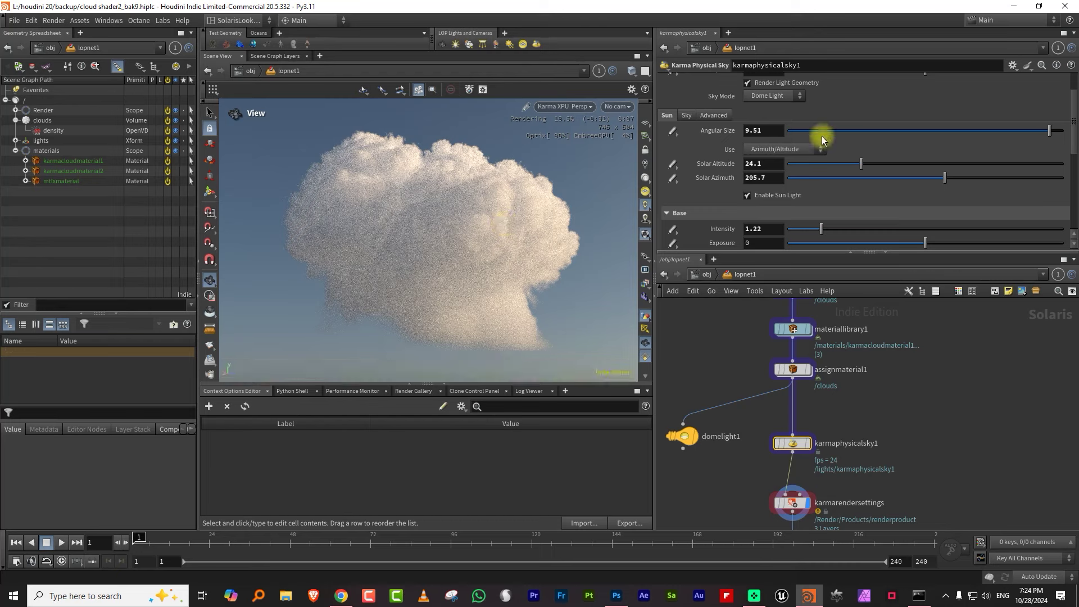
pyautogui.click(792, 130)
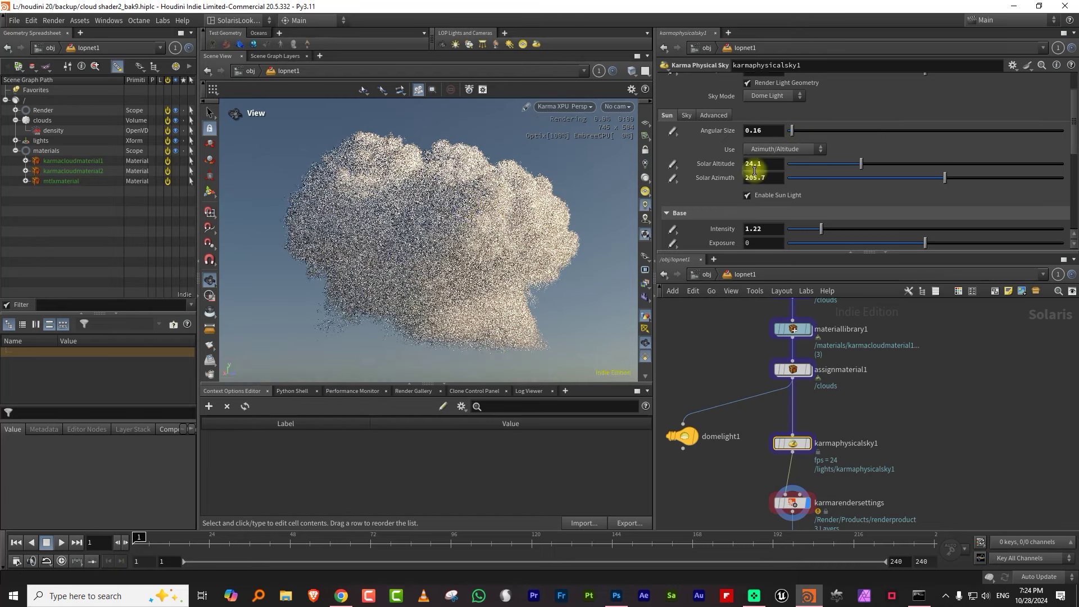